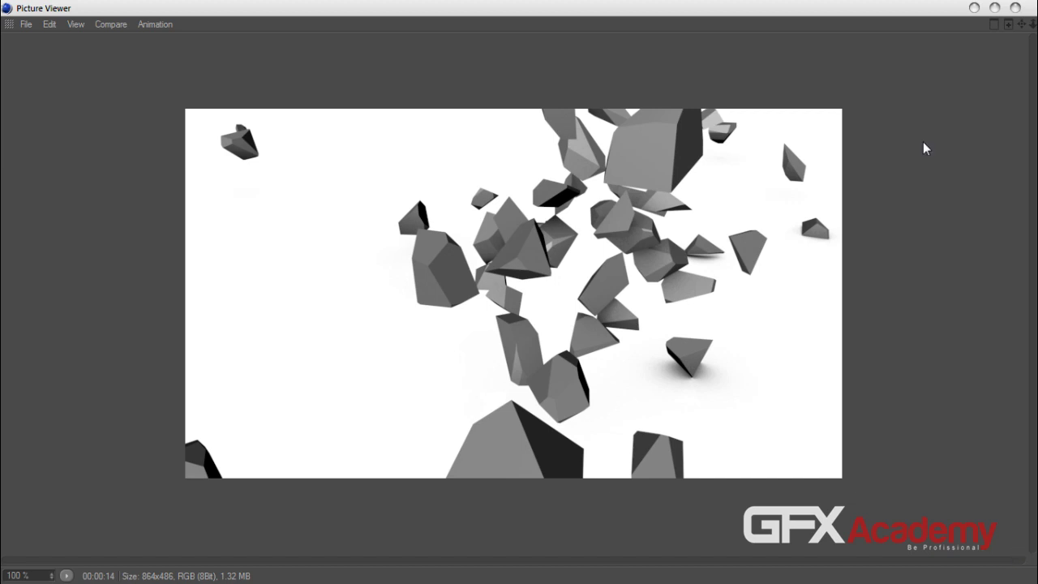
# Close the rendered image view, play the cube fracture animation and return to the first frame
pyautogui.click(1014, 7)
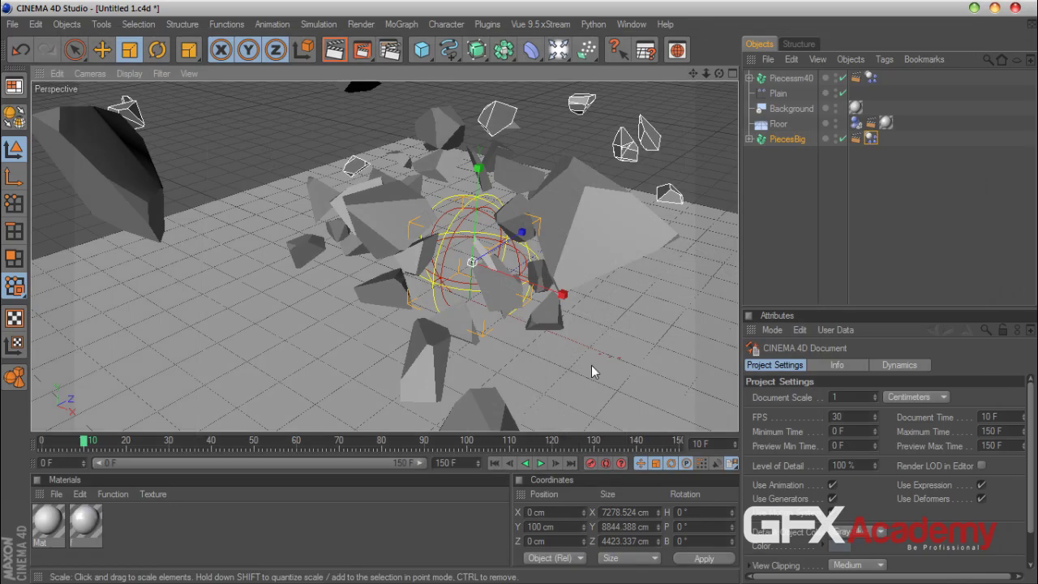
pyautogui.click(496, 464)
pyautogui.click(542, 464)
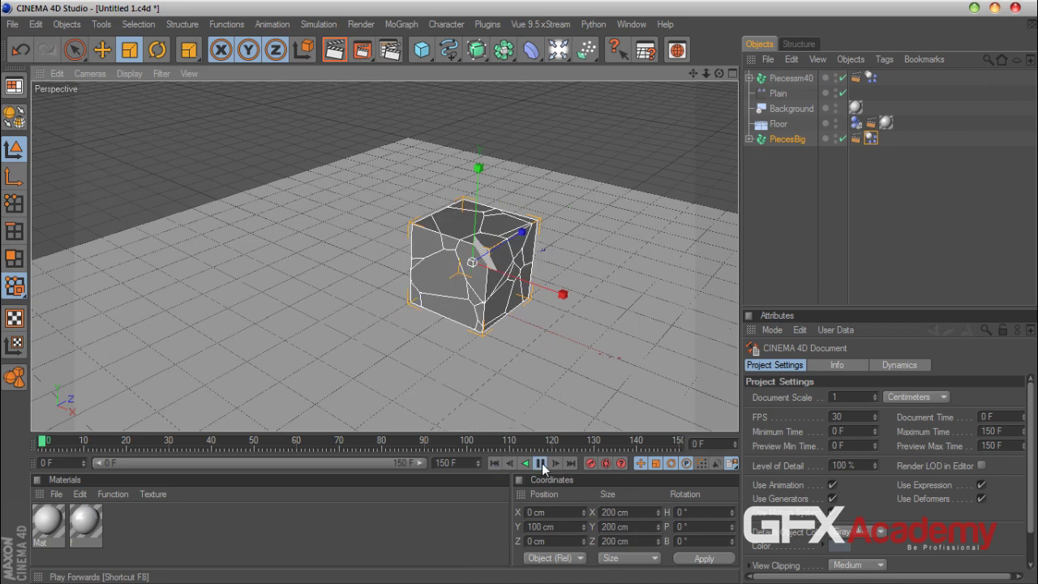
pyautogui.click(542, 463)
pyautogui.click(495, 463)
# Open the render settings and enable saving of the regular image
pyautogui.click(391, 52)
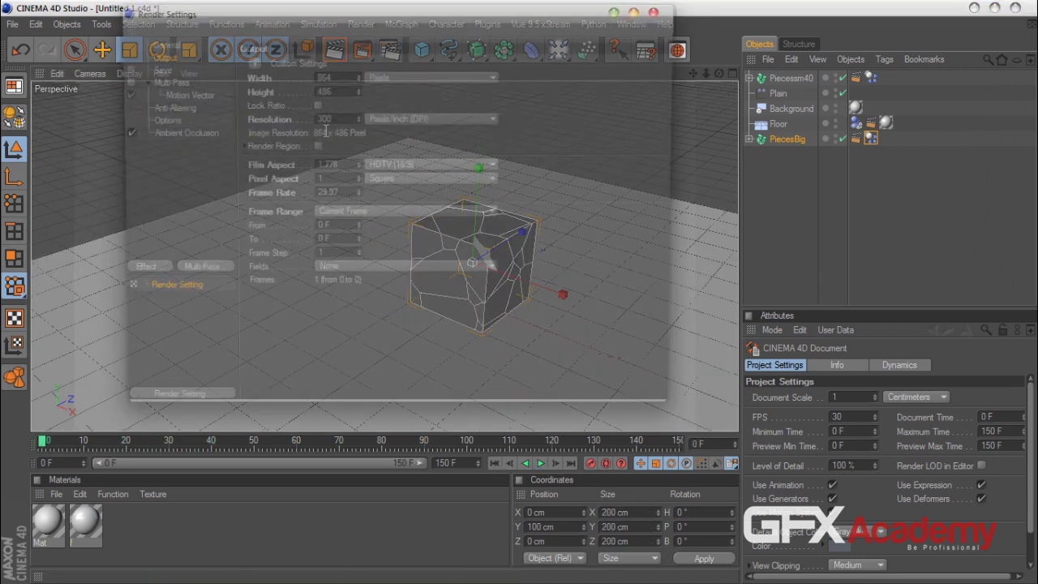
pyautogui.moveTo(319, 32); pyautogui.dragTo(456, 69)
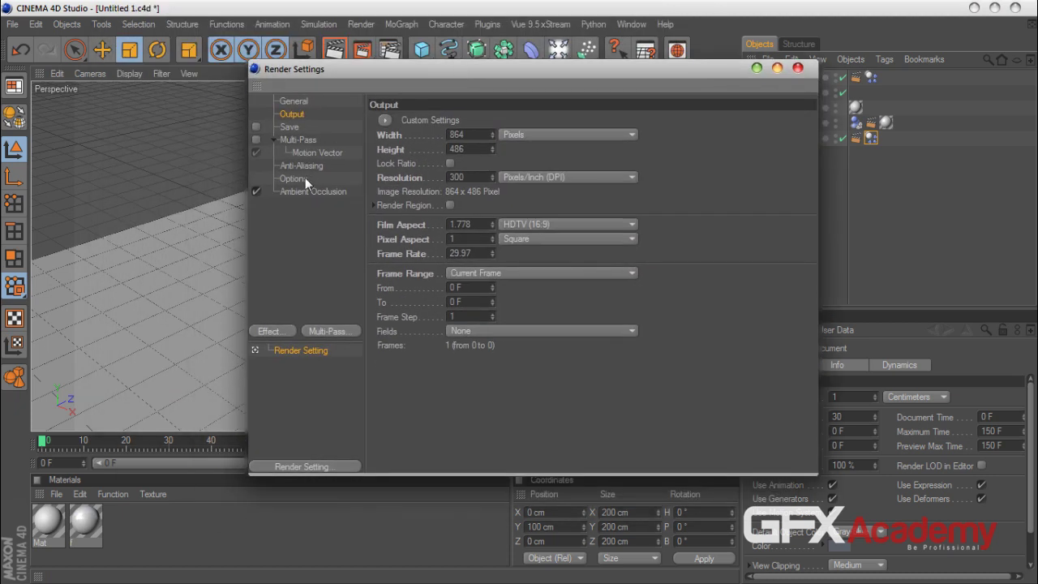
pyautogui.click(289, 127)
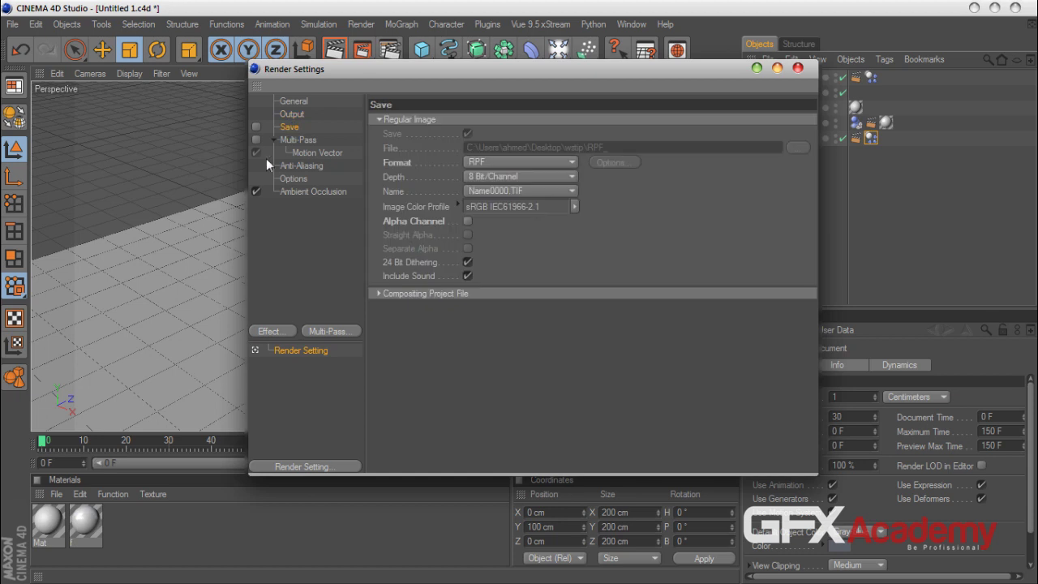
pyautogui.click(256, 128)
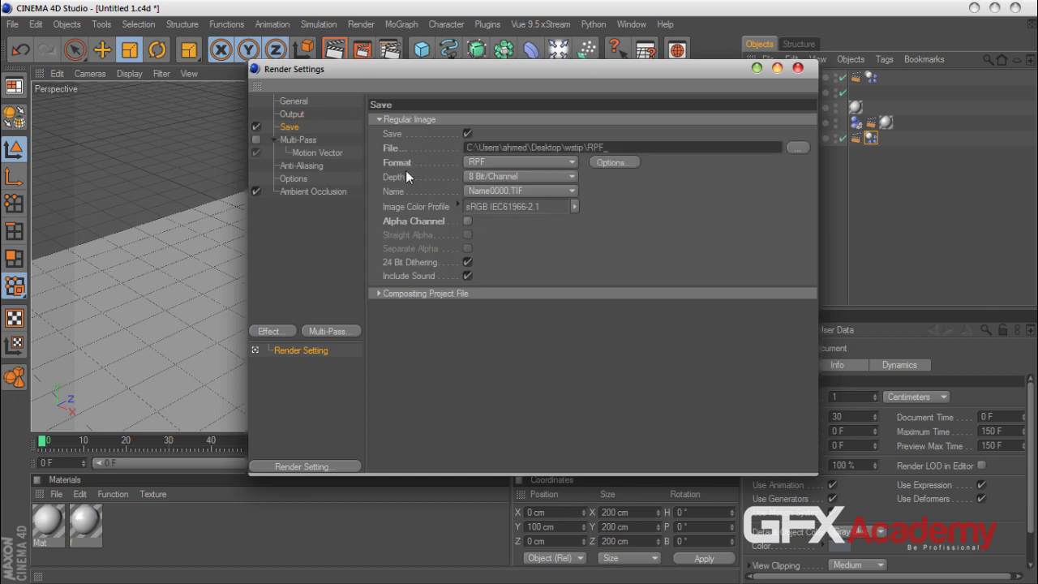
# Set the save format to RPF with the Z, Object, Non-Clamped Color, Coverage and Object ID options, and close the render settings
pyautogui.click(524, 162)
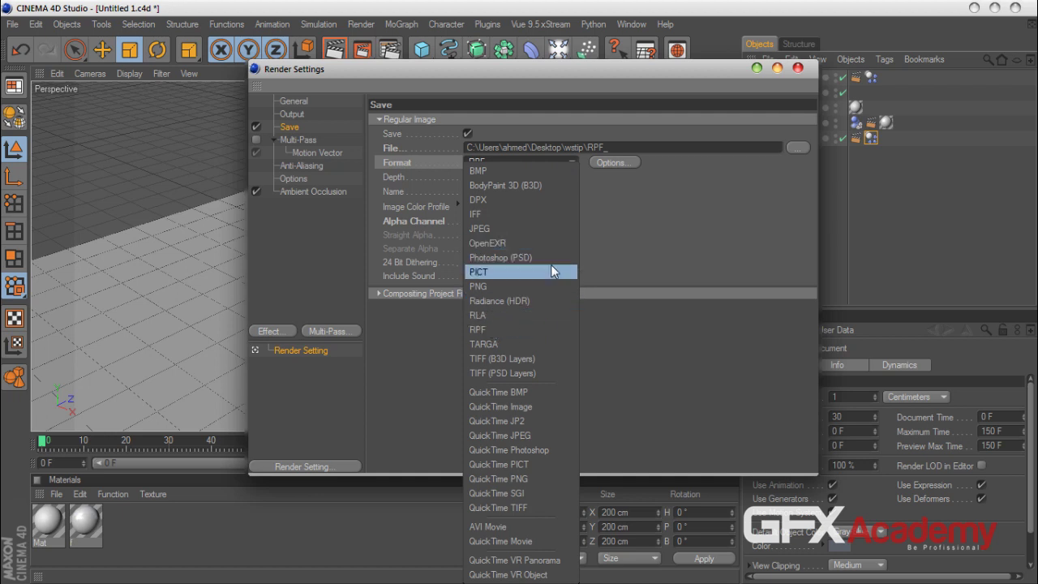
pyautogui.click(487, 329)
pyautogui.click(616, 164)
pyautogui.moveTo(544, 78); pyautogui.dragTo(504, 167)
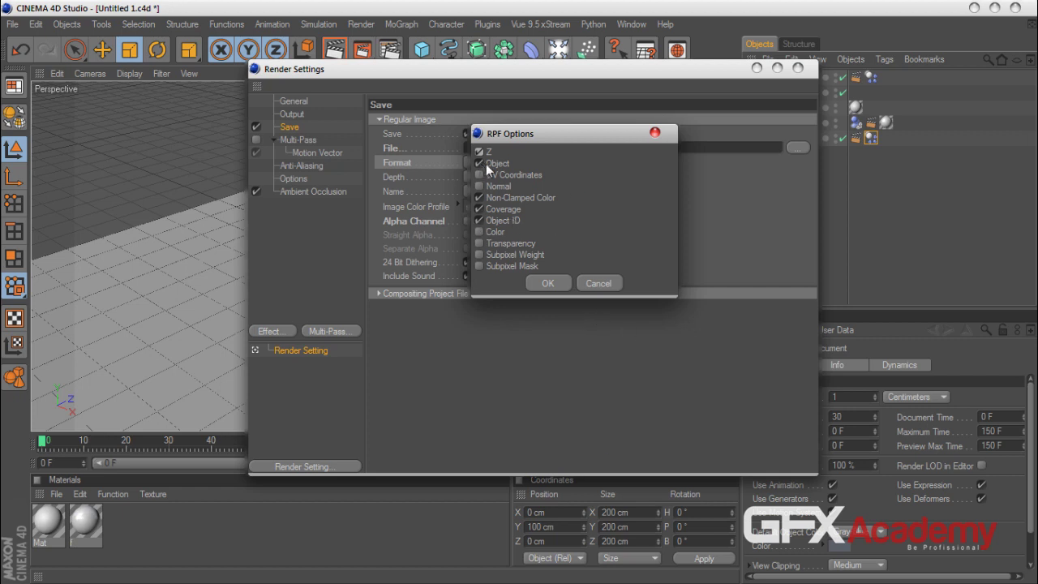
pyautogui.moveTo(505, 134); pyautogui.dragTo(520, 167)
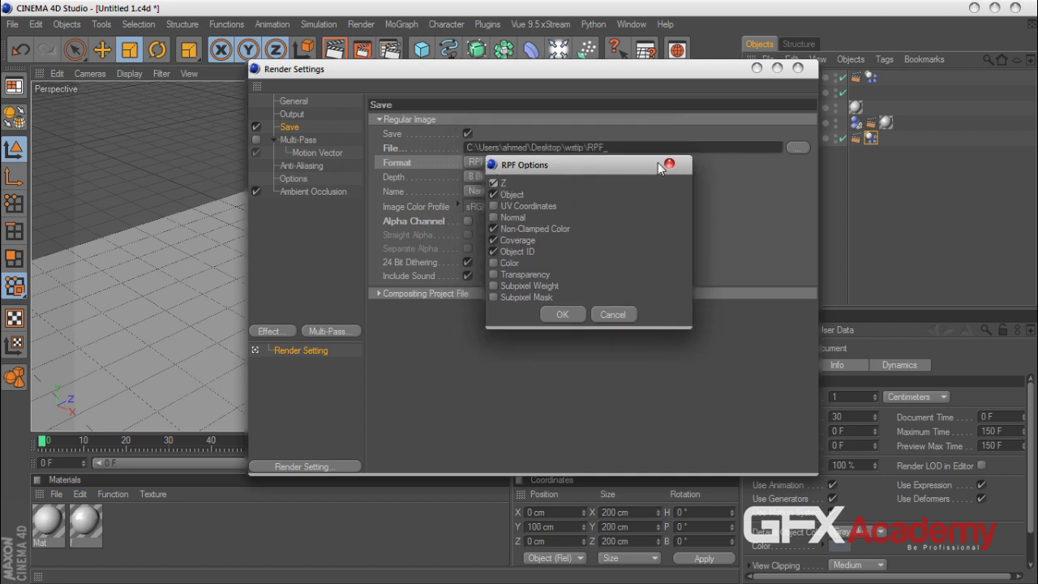
pyautogui.click(562, 314)
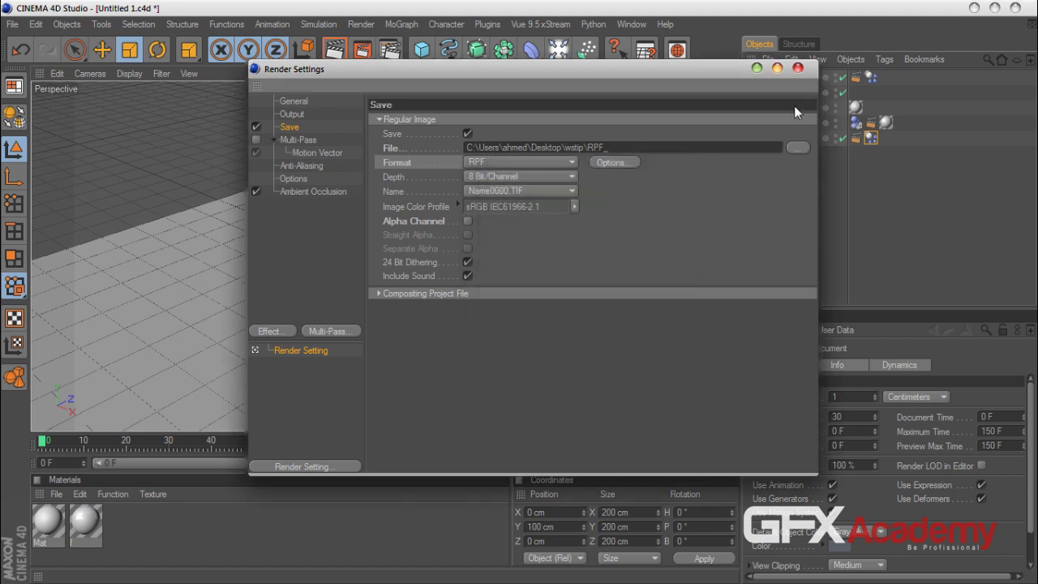
pyautogui.click(799, 70)
# Check the object buffer assignments in the compositing tags of Piecessm40 and PiecesBig
pyautogui.click(786, 78)
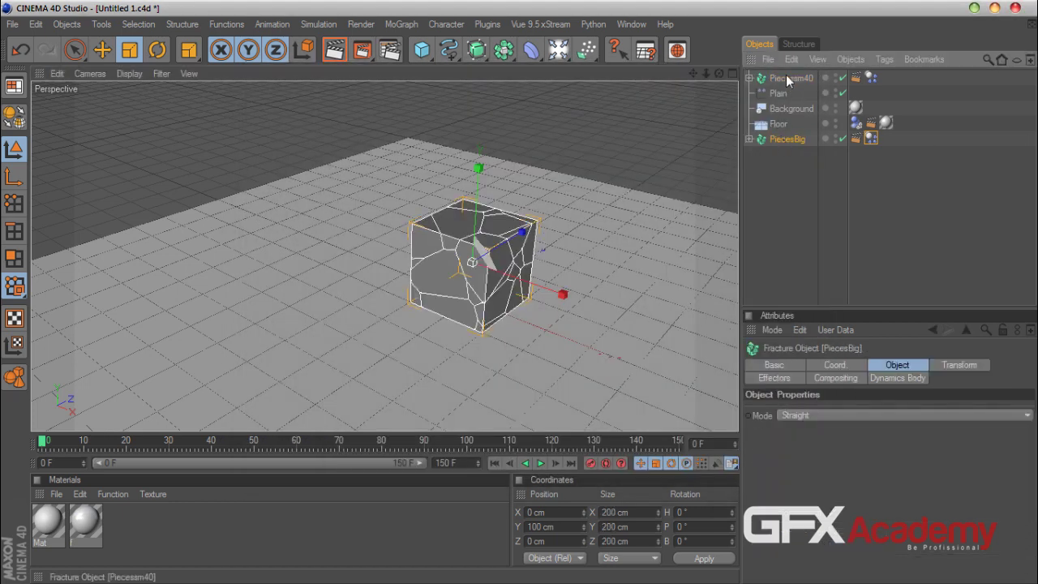
pyautogui.click(856, 78)
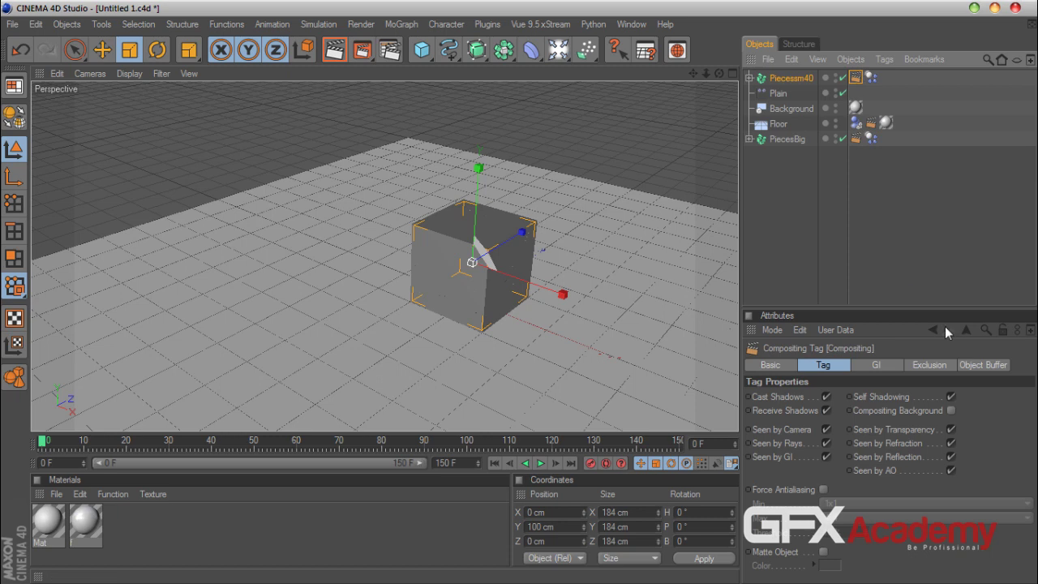
pyautogui.click(984, 365)
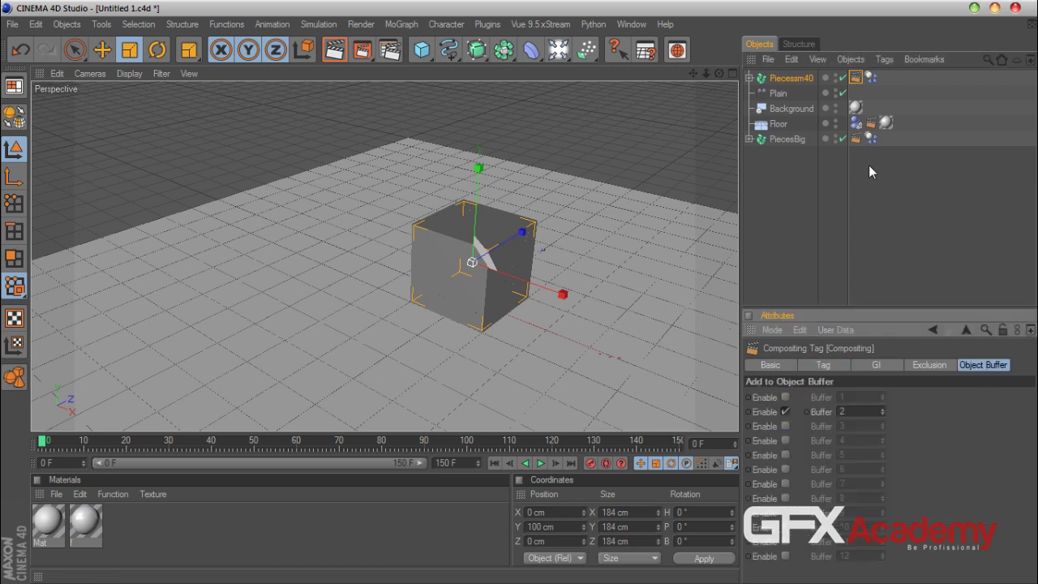
pyautogui.click(857, 139)
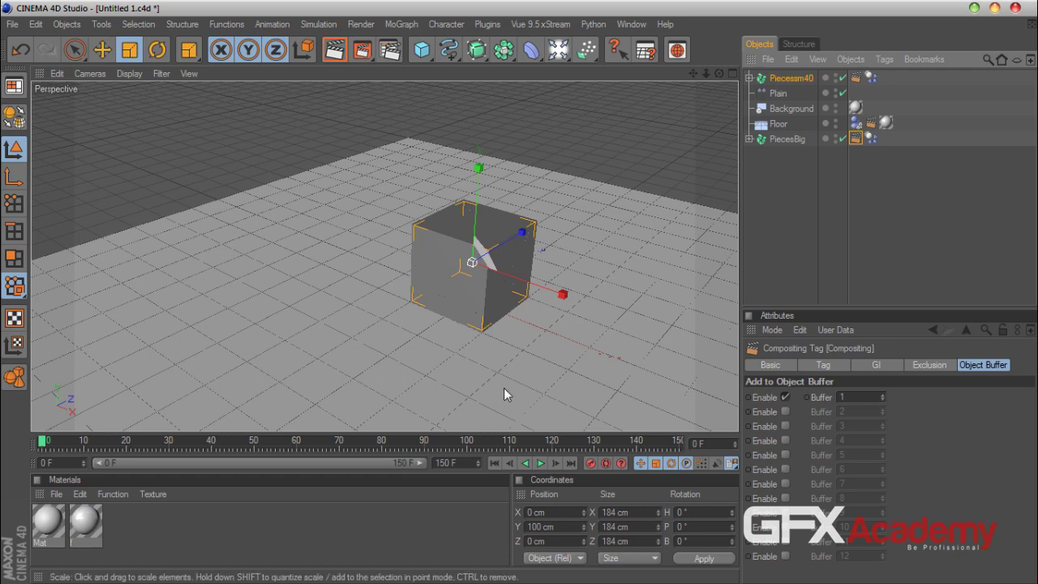
# Add two Object Buffer passes to the render settings, set the second one's Group ID to 2, and enable Multi-Pass
pyautogui.click(383, 56)
pyautogui.click(337, 335)
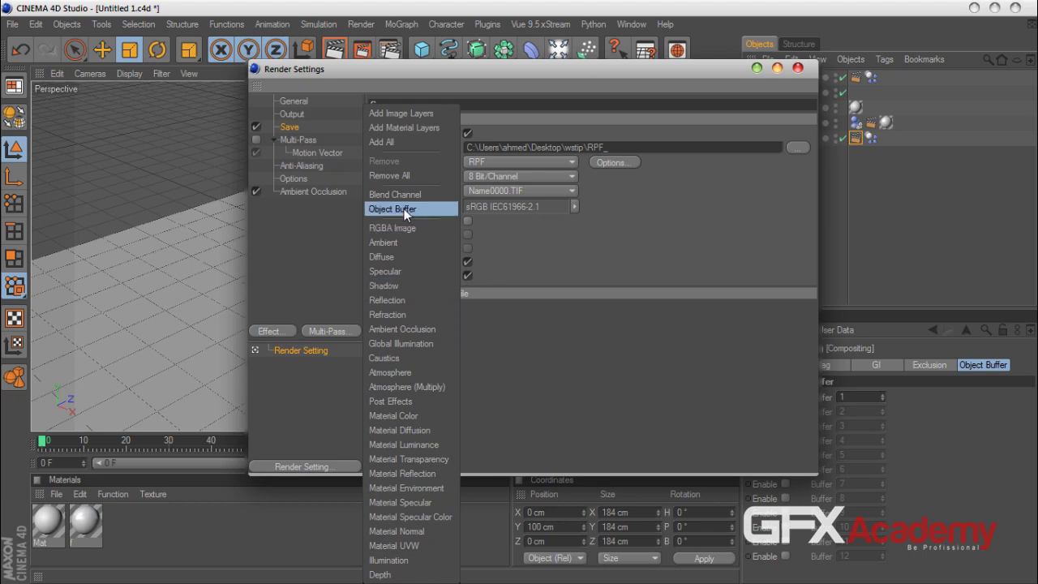
pyautogui.click(445, 209)
pyautogui.click(328, 330)
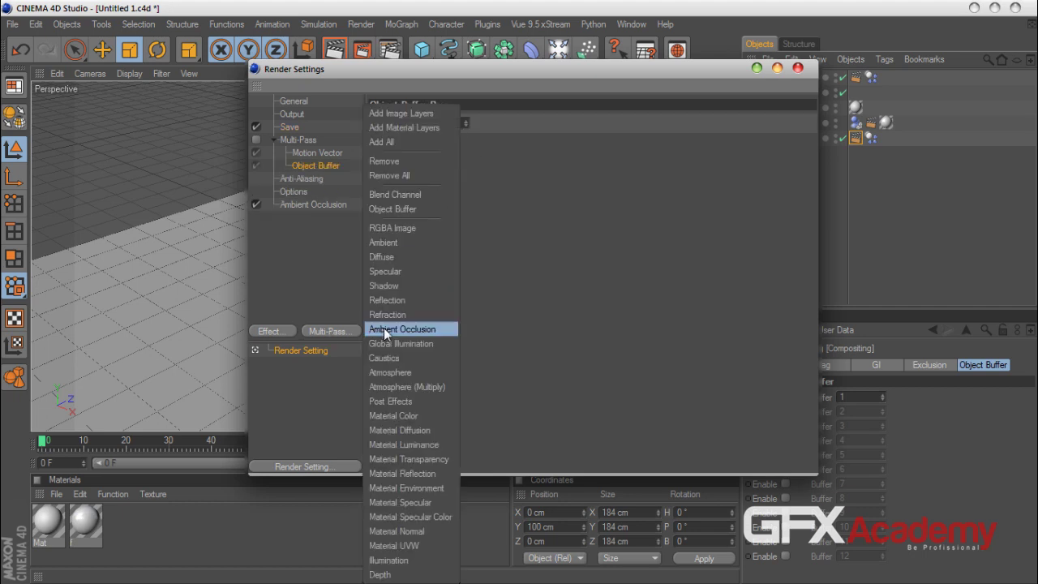
pyautogui.click(399, 209)
pyautogui.click(437, 126)
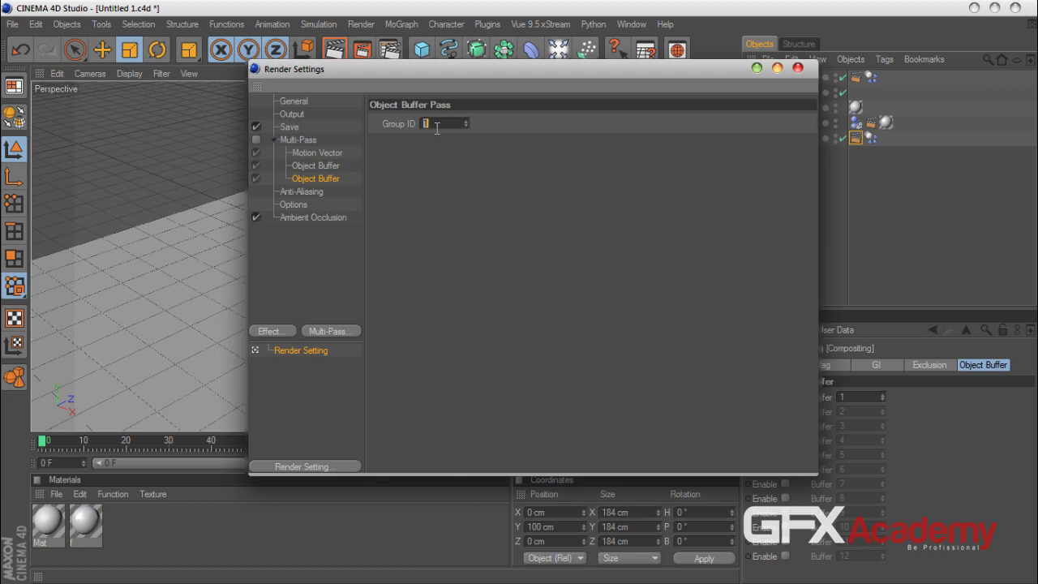
pyautogui.write('2')
pyautogui.click(255, 139)
pyautogui.click(283, 129)
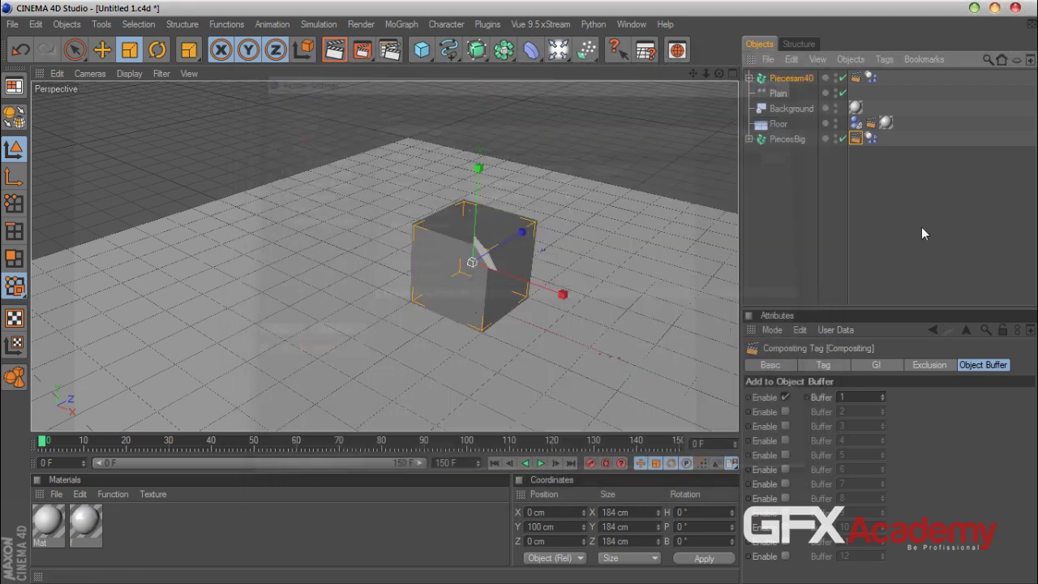
# Close CINEMA 4D and switch to Adobe After Effects
pyautogui.moveTo(477, 573)
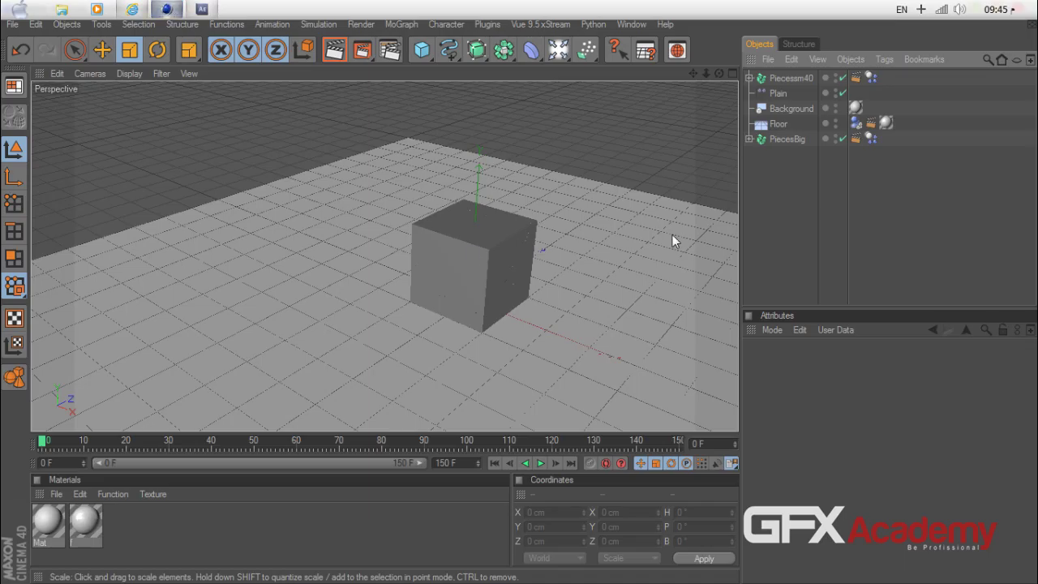
pyautogui.click(1016, 8)
pyautogui.click(535, 351)
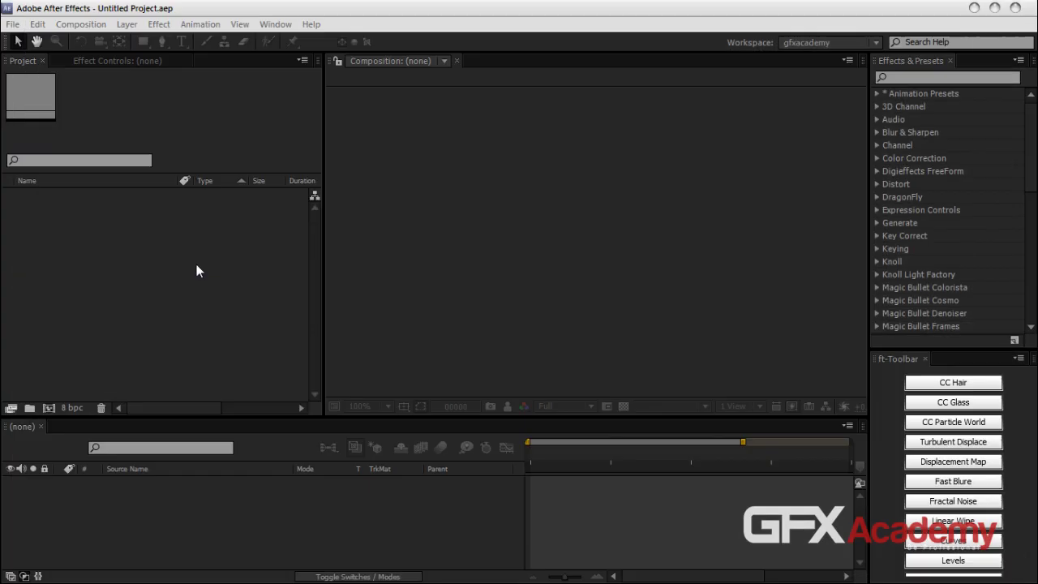
# Import RPF_.rpf from the wstip folder as footage with the RLA/RPF Sequence option enabled
pyautogui.doubleClick(110, 250)
pyautogui.click(154, 172)
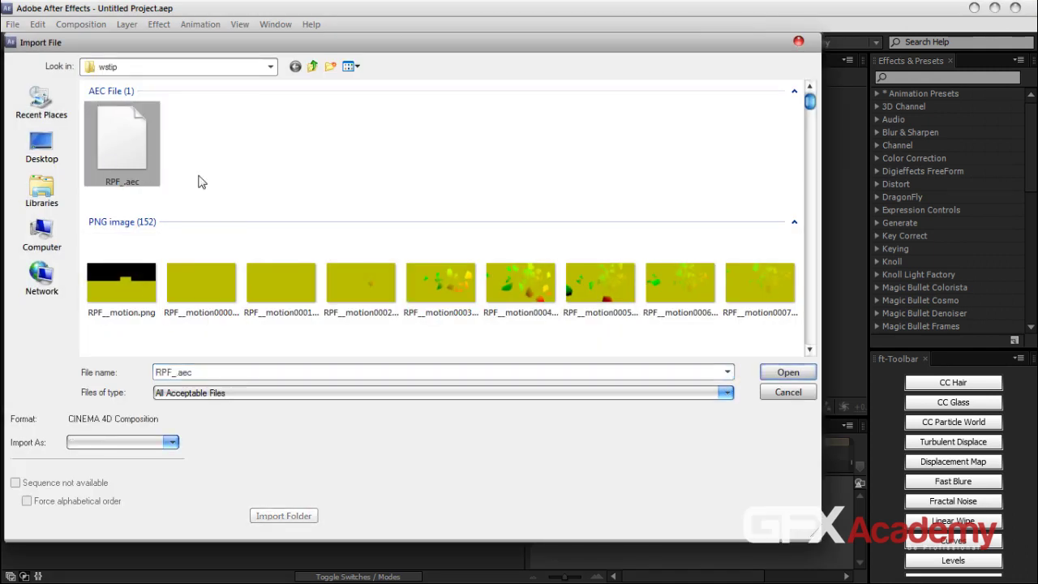
pyautogui.scroll(-3, 531, 170)
pyautogui.scroll(-10, 529, 172)
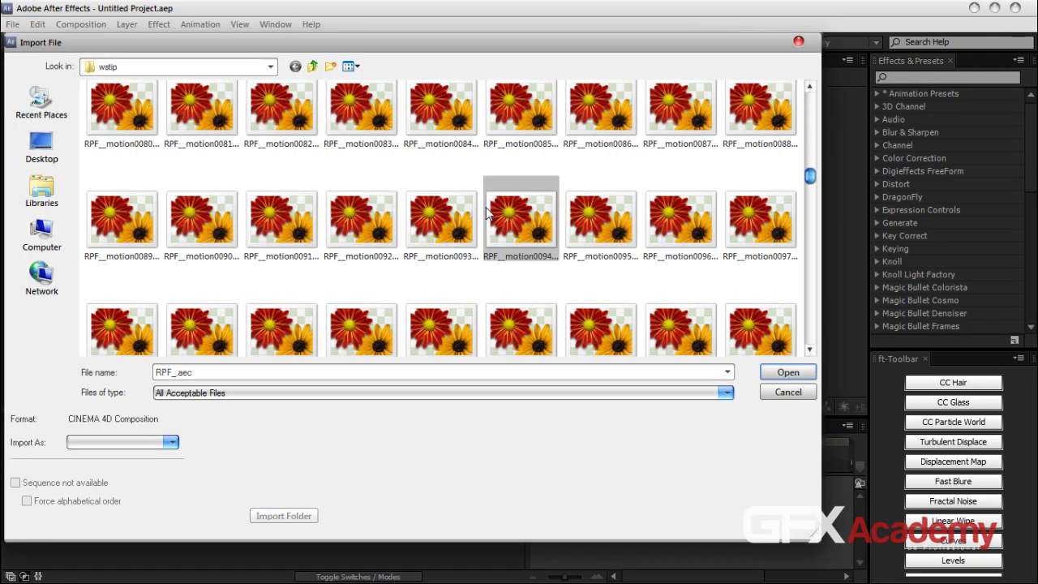
pyautogui.moveTo(809, 178); pyautogui.dragTo(810, 225)
pyautogui.click(130, 241)
pyautogui.click(188, 242)
pyautogui.click(122, 242)
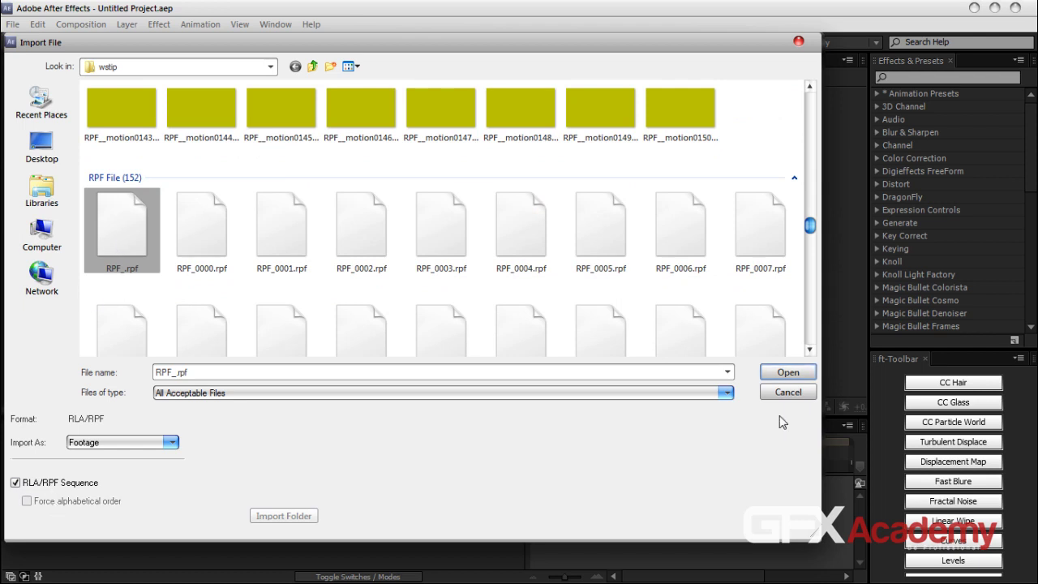
pyautogui.click(788, 373)
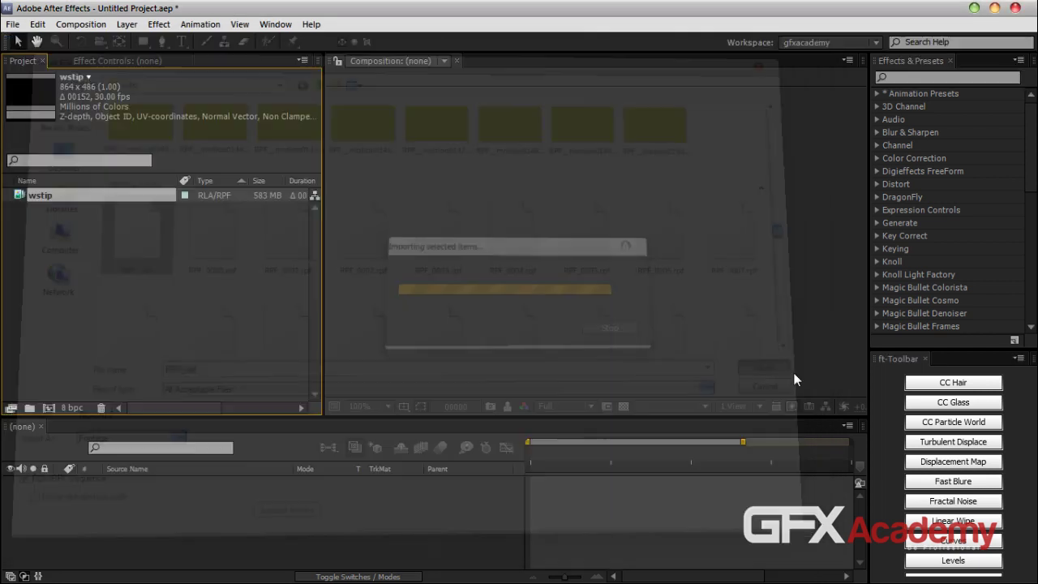
# View the imported wstip footage at a reduced zoom and close its viewer
pyautogui.doubleClick(23, 196)
pyautogui.moveTo(341, 381)
pyautogui.mouseDown()
pyautogui.moveTo(446, 378)
pyautogui.moveTo(319, 377)
pyautogui.moveTo(369, 376)
pyautogui.moveTo(331, 375)
pyautogui.mouseUp()
pyautogui.press(',')
pyautogui.click(584, 61)
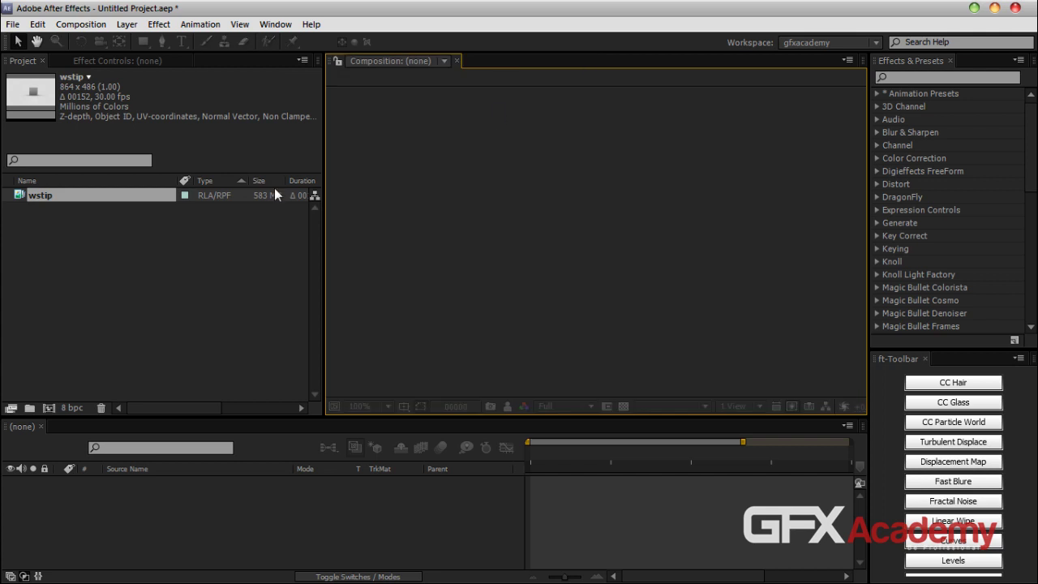
# Create a composition from the wstip footage and preview its playback from the first frame
pyautogui.moveTo(18, 197); pyautogui.dragTo(49, 409)
pyautogui.moveTo(532, 455); pyautogui.dragTo(504, 459)
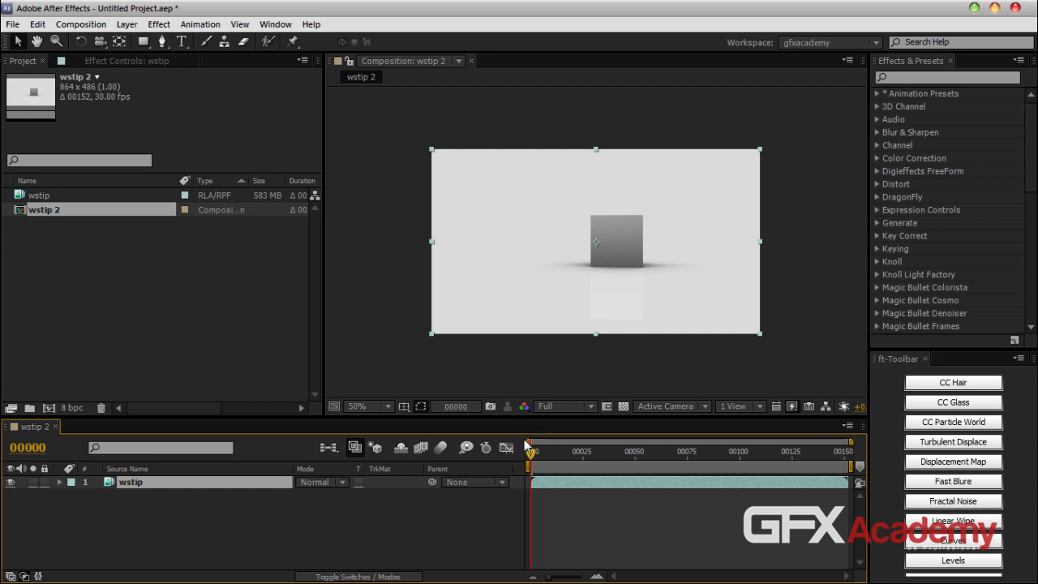
pyautogui.moveTo(532, 460); pyautogui.dragTo(523, 460)
pyautogui.press('space')
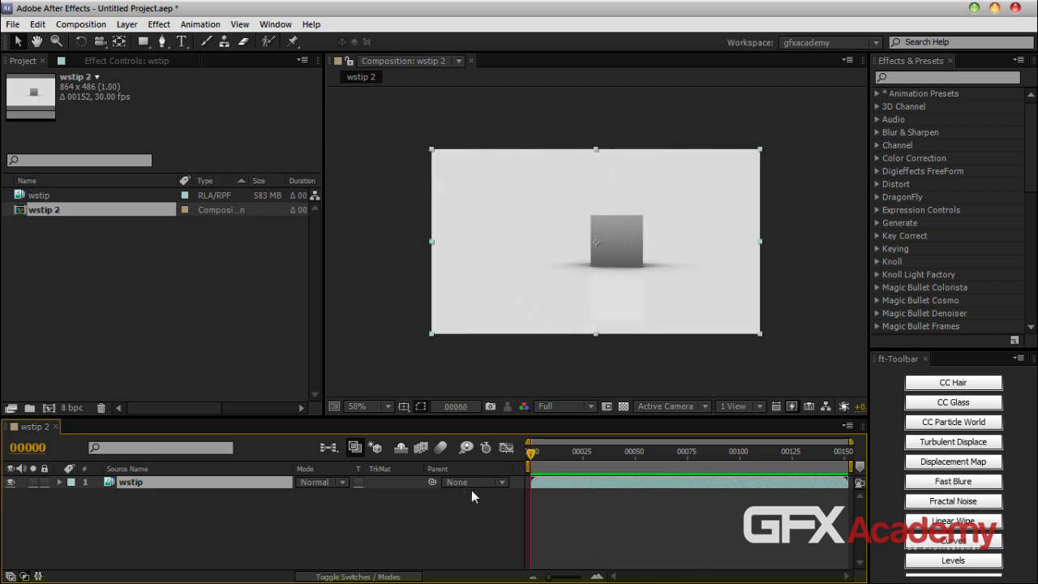
# Apply the ID Matte effect to the wstip layer and show the transparency grid, checking frame 5 before returning to frame 0
pyautogui.click(879, 106)
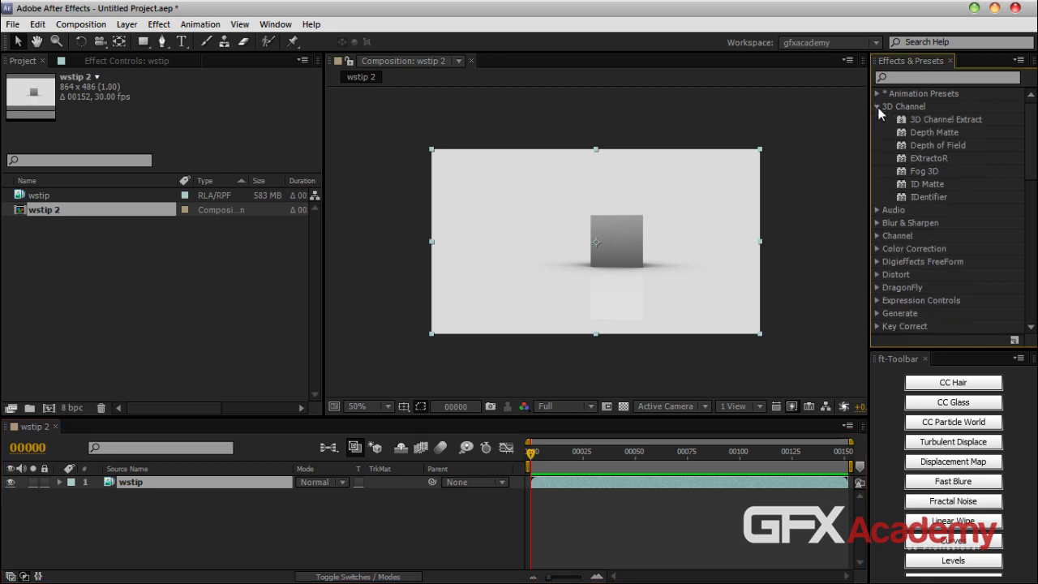
pyautogui.click(937, 189)
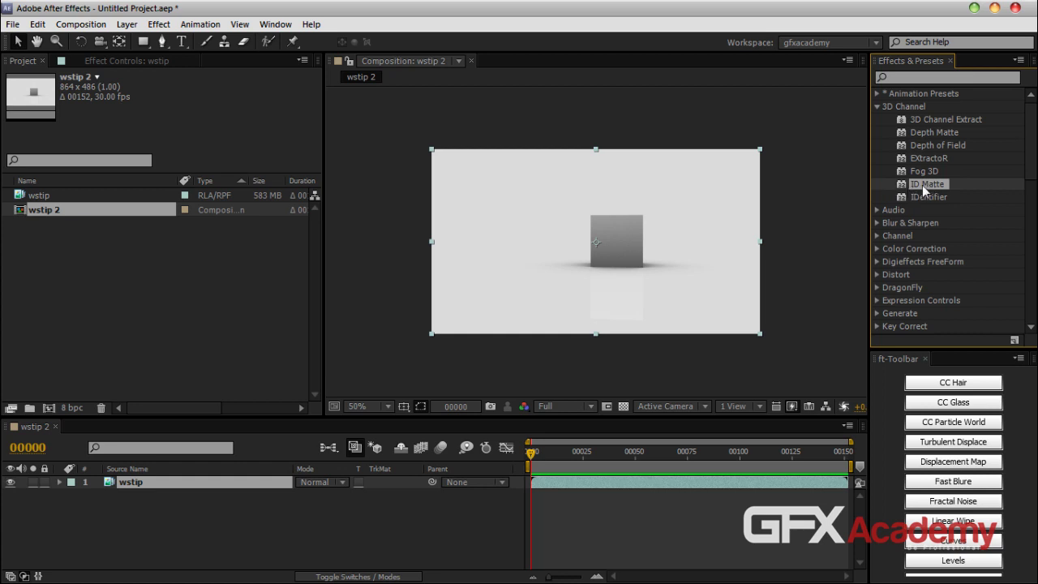
pyautogui.moveTo(933, 188); pyautogui.dragTo(142, 482)
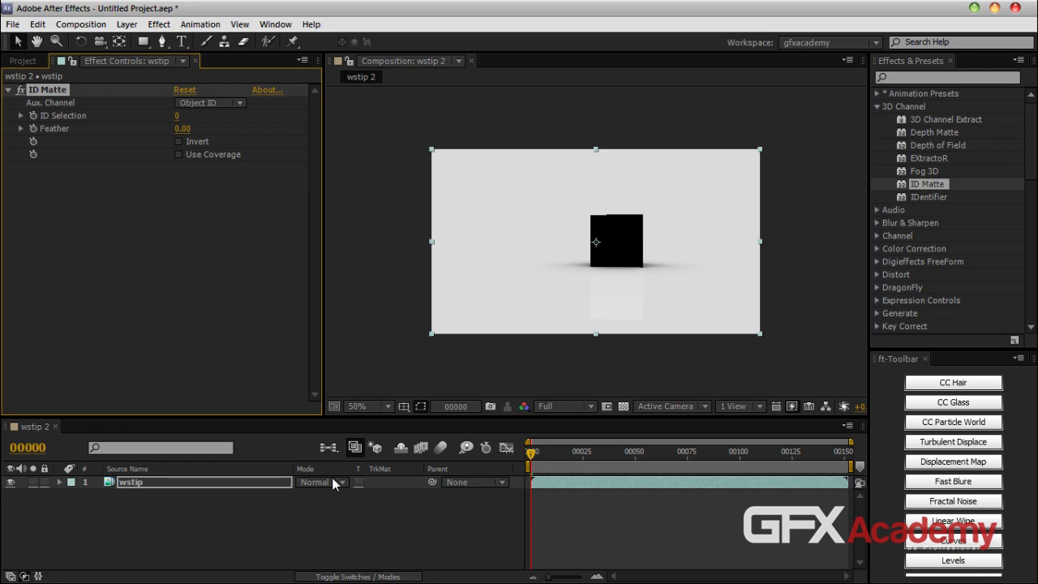
pyautogui.moveTo(533, 455)
pyautogui.mouseDown()
pyautogui.moveTo(572, 451)
pyautogui.moveTo(543, 449)
pyautogui.mouseUp()
pyautogui.click(622, 407)
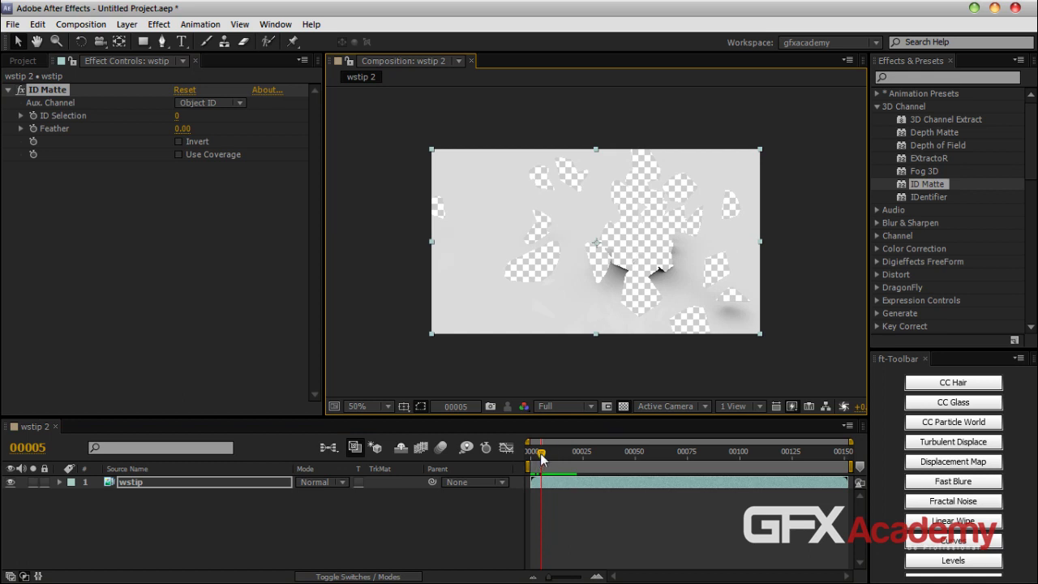
pyautogui.moveTo(541, 459); pyautogui.dragTo(531, 454)
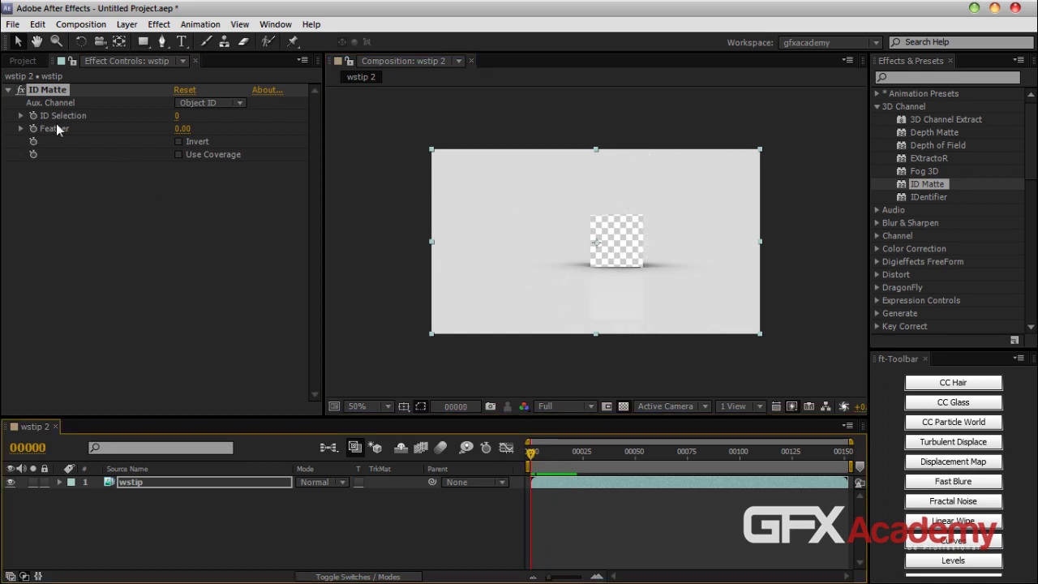
# Try an ID Selection of 1 in the ID Matte effect and compare the view with and without the transparency grid
pyautogui.click(177, 116)
pyautogui.write('1')
pyautogui.press('Return')
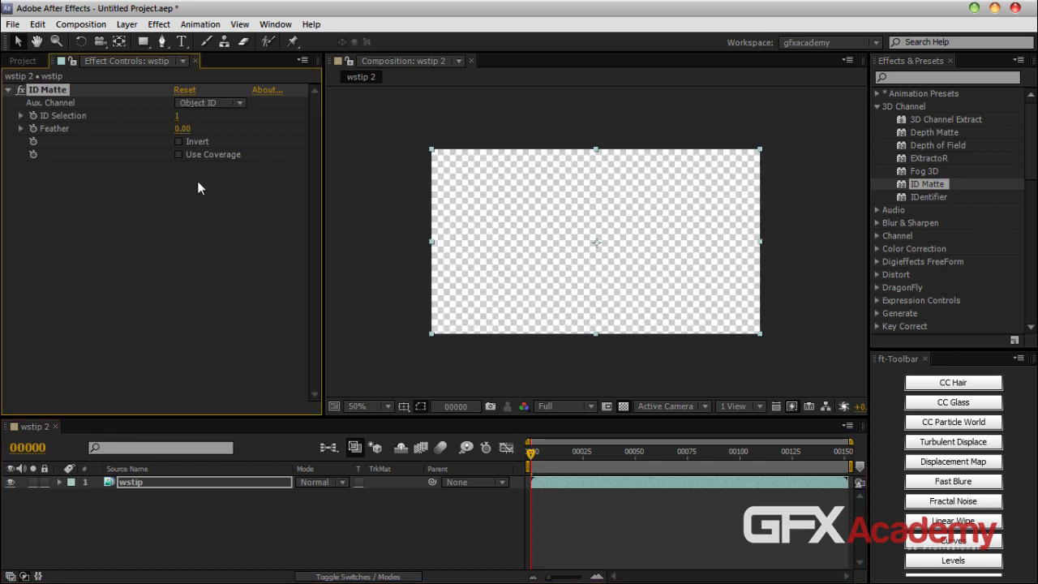
pyautogui.click(624, 407)
pyautogui.click(624, 407)
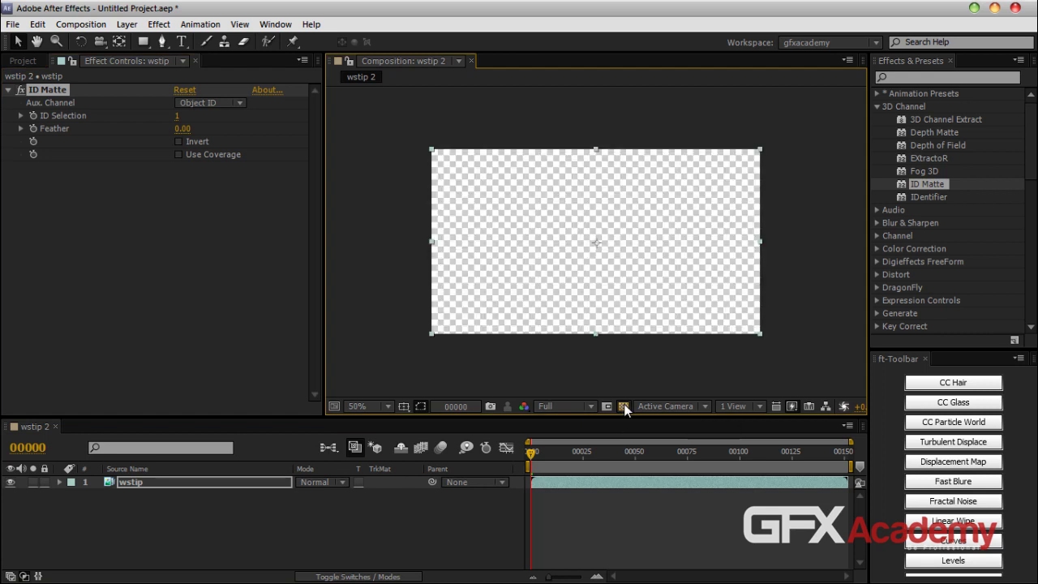
# Set the ID Matte effect's ID Selection to 2
pyautogui.click(178, 116)
pyautogui.write('2')
pyautogui.press('Return')
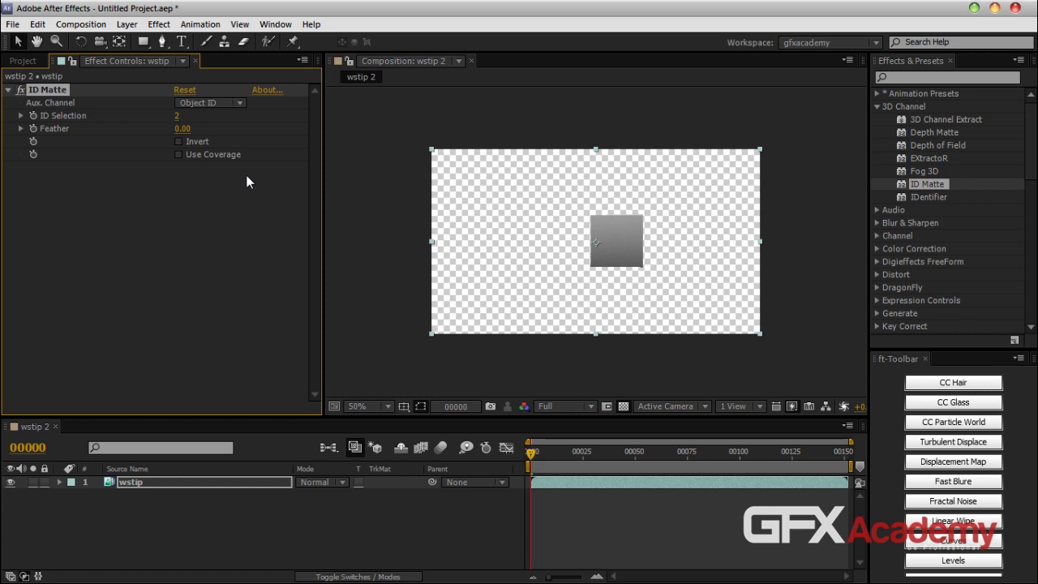
# Hide the transparency grid and scrub the composition to frame 18
pyautogui.click(619, 408)
pyautogui.moveTo(531, 456); pyautogui.dragTo(569, 465)
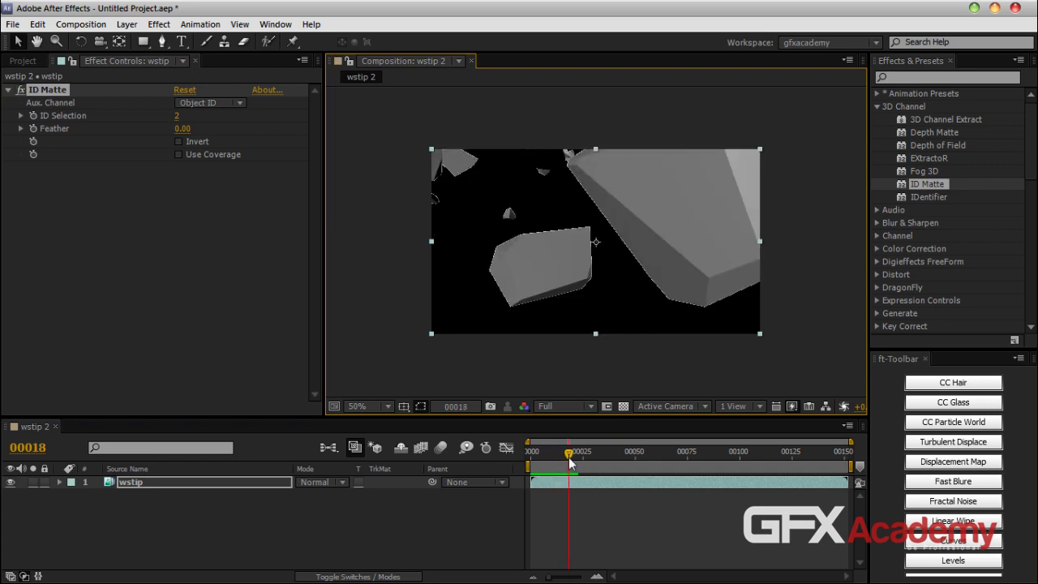
# Set the ID Matte effect's ID Selection to 1 and show the transparency grid at frame 5
pyautogui.click(177, 115)
pyautogui.write('1')
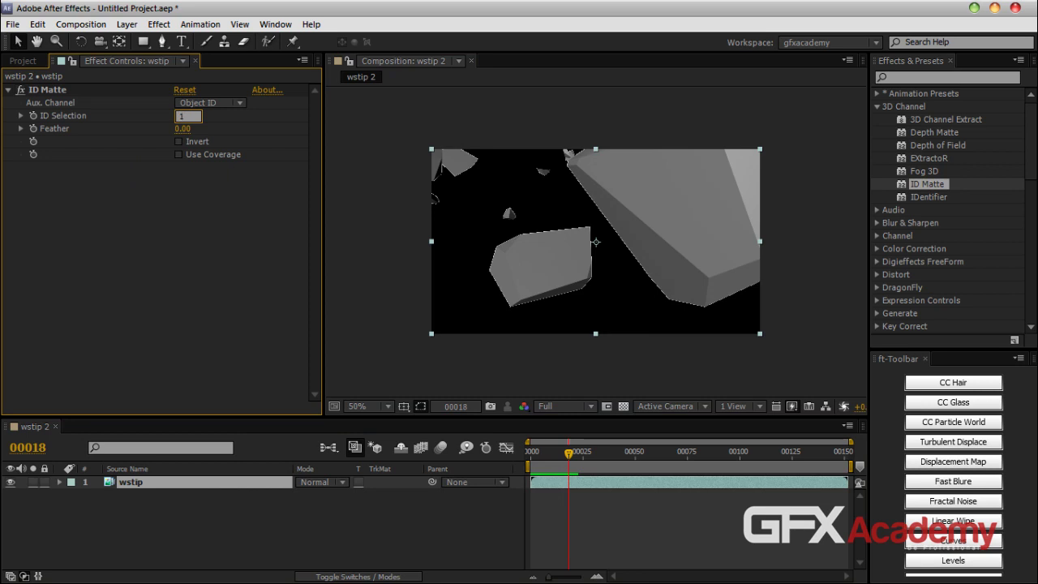
pyautogui.press('Return')
pyautogui.moveTo(568, 452)
pyautogui.mouseDown()
pyautogui.moveTo(530, 458)
pyautogui.moveTo(548, 456)
pyautogui.mouseUp()
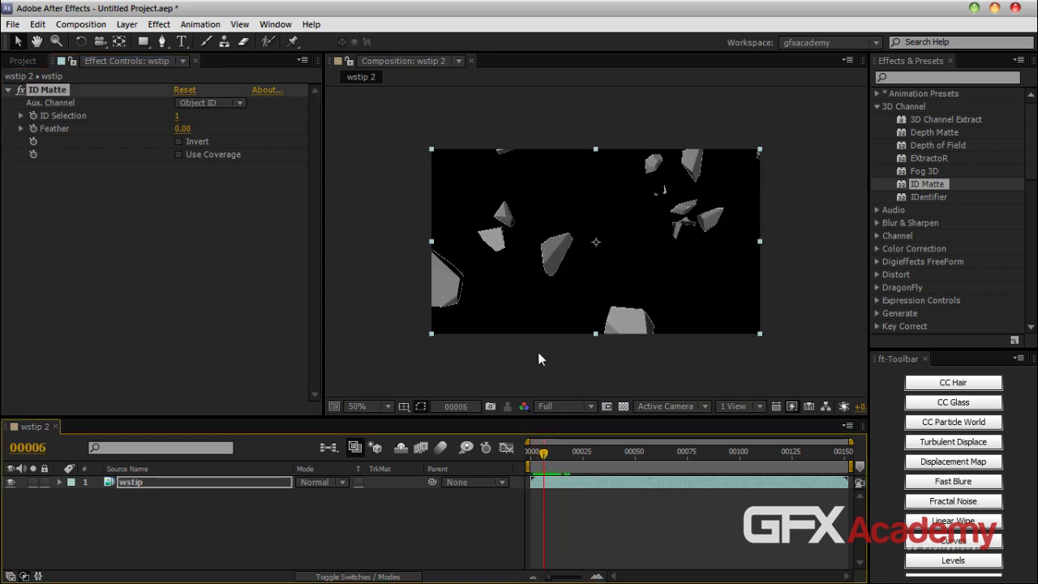
pyautogui.click(623, 405)
pyautogui.moveTo(550, 457); pyautogui.dragTo(541, 454)
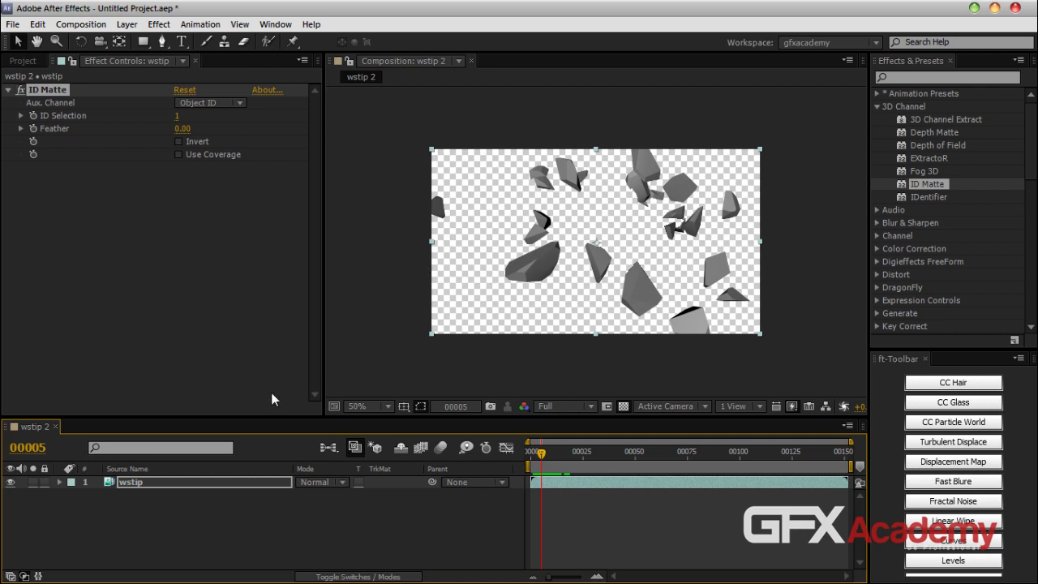
# Keep Object ID as the ID Matte auxiliary channel and set the ID Selection to 2
pyautogui.click(210, 105)
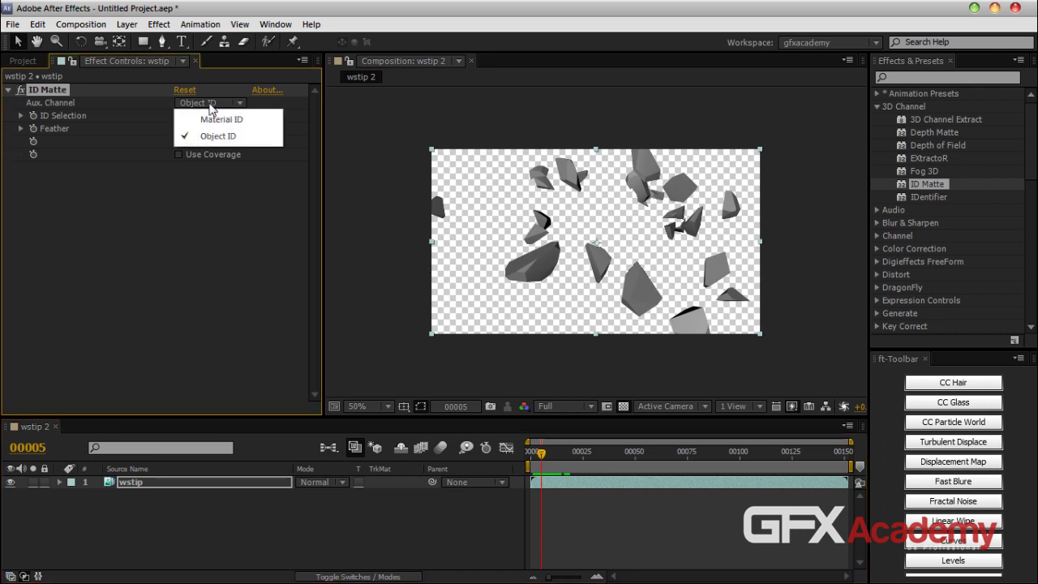
pyautogui.click(191, 243)
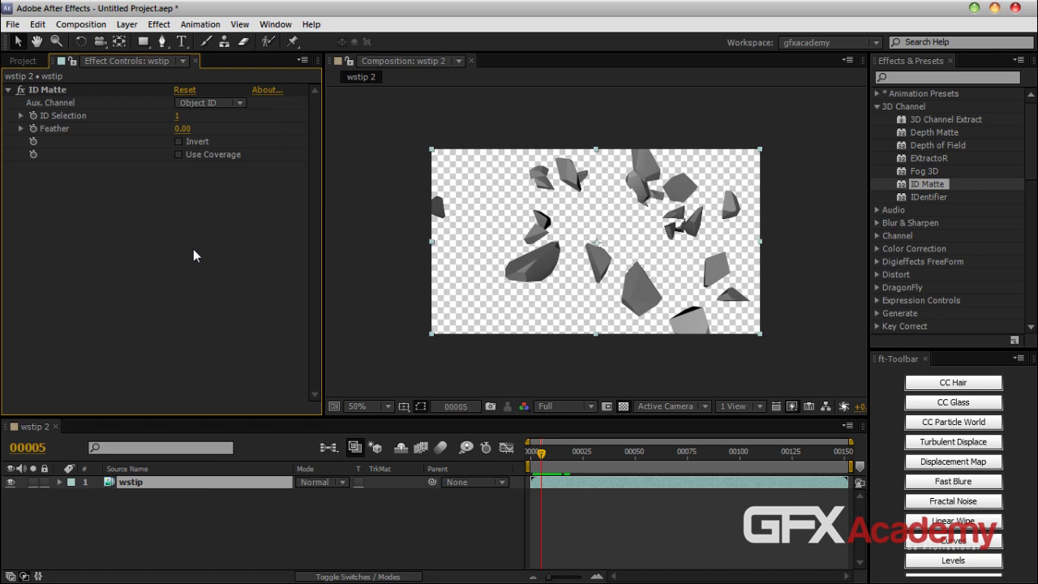
pyautogui.click(177, 116)
pyautogui.write('2')
pyautogui.press('Return')
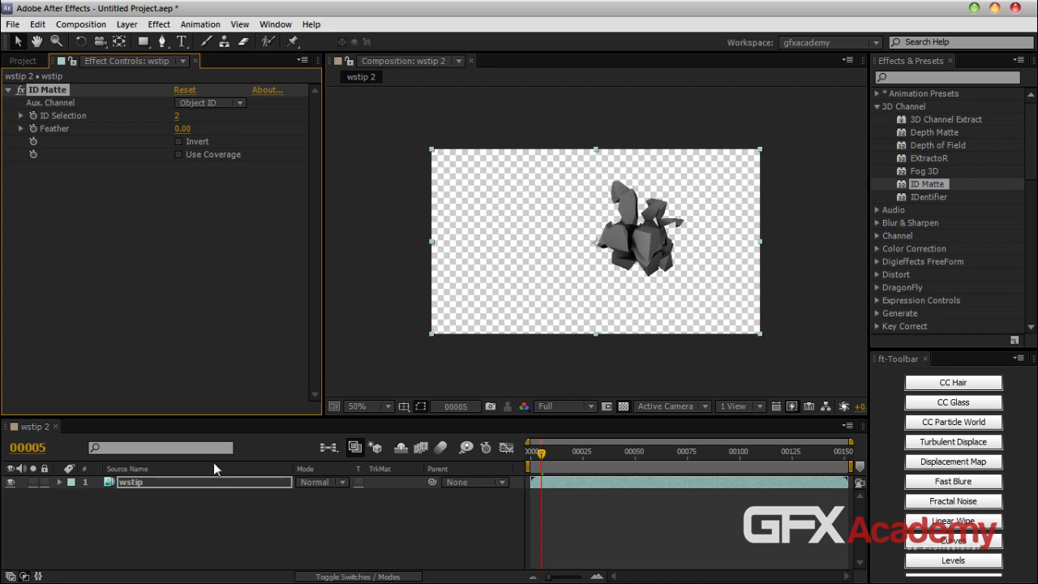
# Duplicate the wstip layer and set the copy's ID Matte ID Selection to 1
pyautogui.click(203, 483)
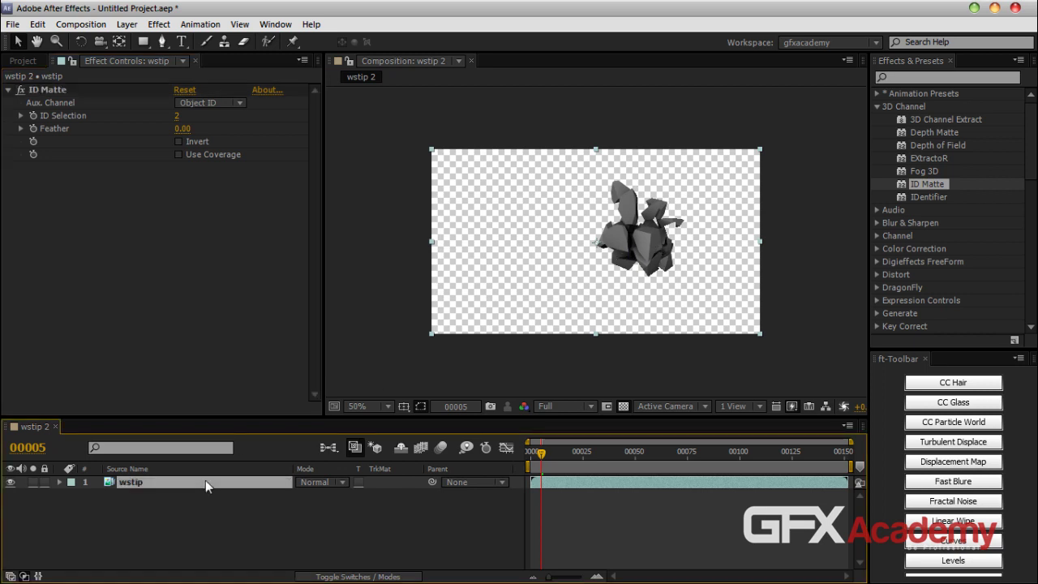
pyautogui.hotkey('ctrl', 'd')
pyautogui.click(177, 115)
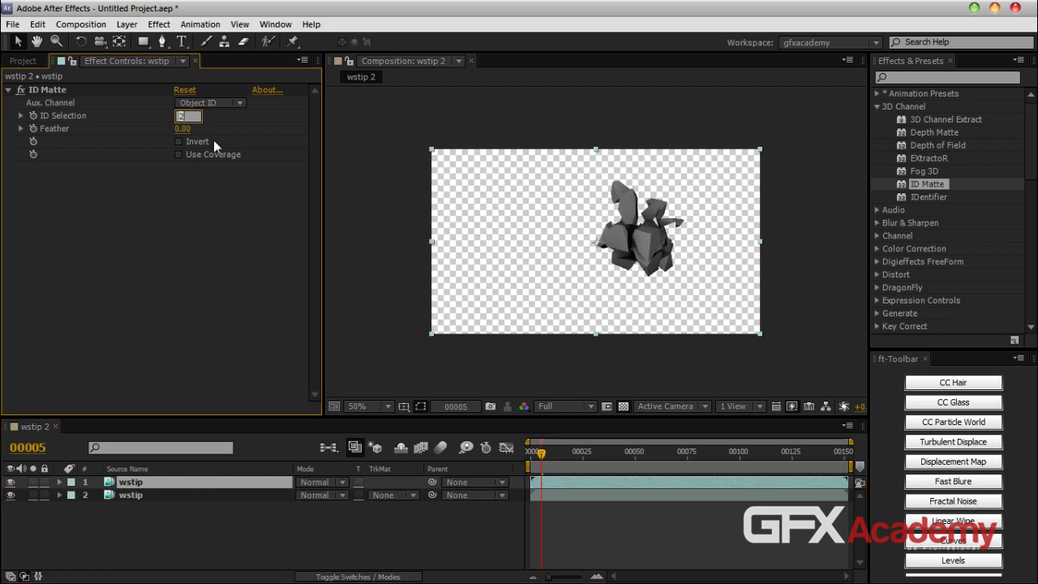
pyautogui.write('1')
pyautogui.press('Return')
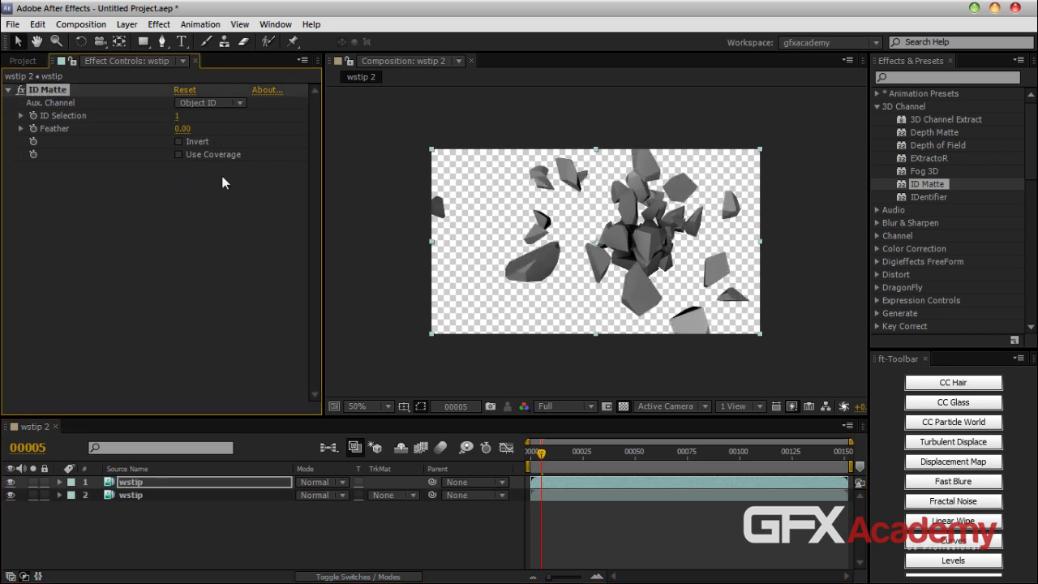
# Add the wstip footage to the composition again, beneath the two existing layers
pyautogui.click(193, 527)
pyautogui.click(32, 60)
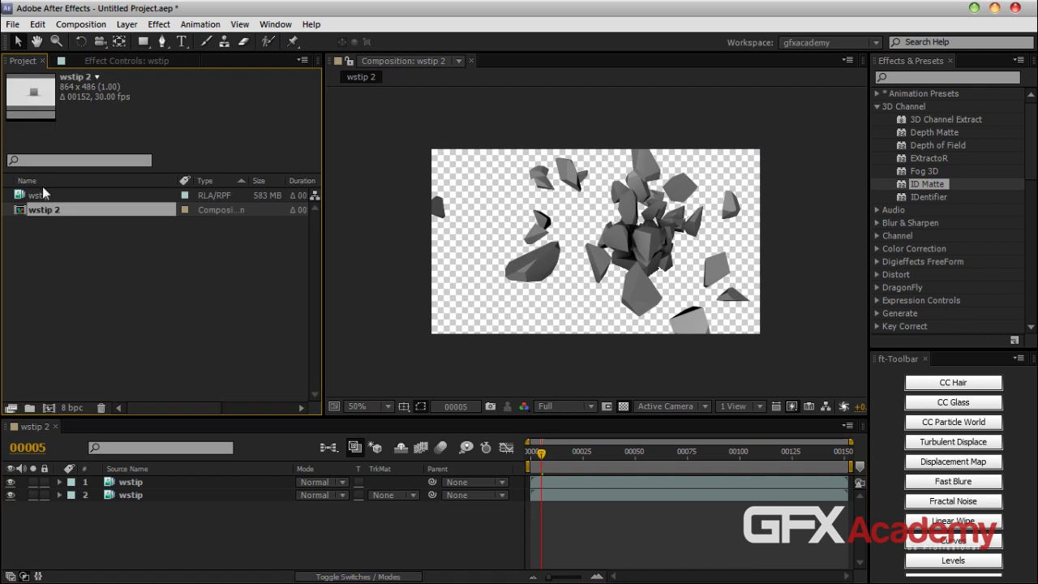
pyautogui.moveTo(39, 196); pyautogui.dragTo(234, 543)
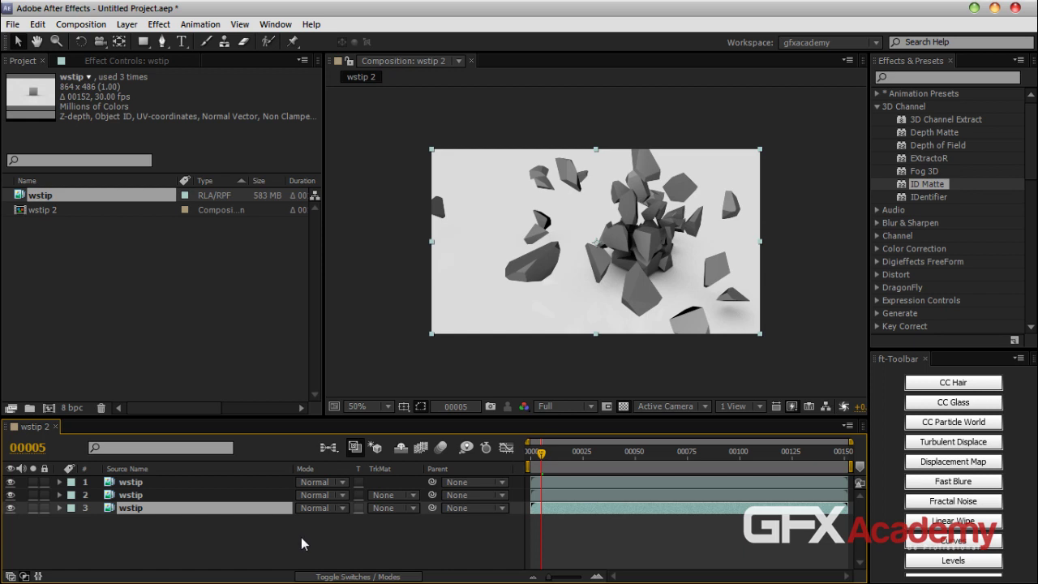
# Apply the ID Matte effect to the bottom wstip layer and check its background matte by soloing the layer briefly
pyautogui.click(113, 61)
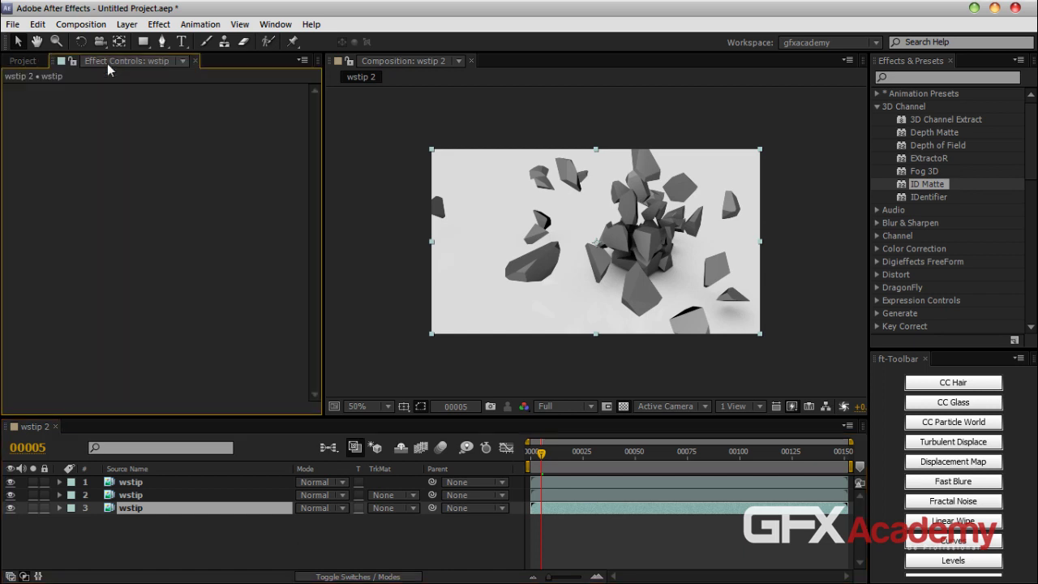
pyautogui.doubleClick(939, 185)
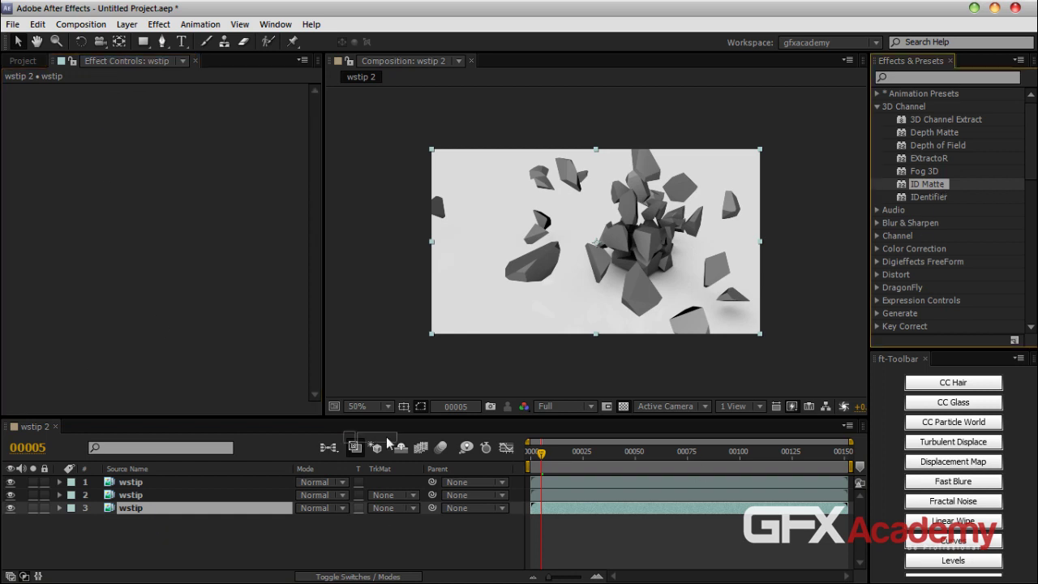
pyautogui.press('Return')
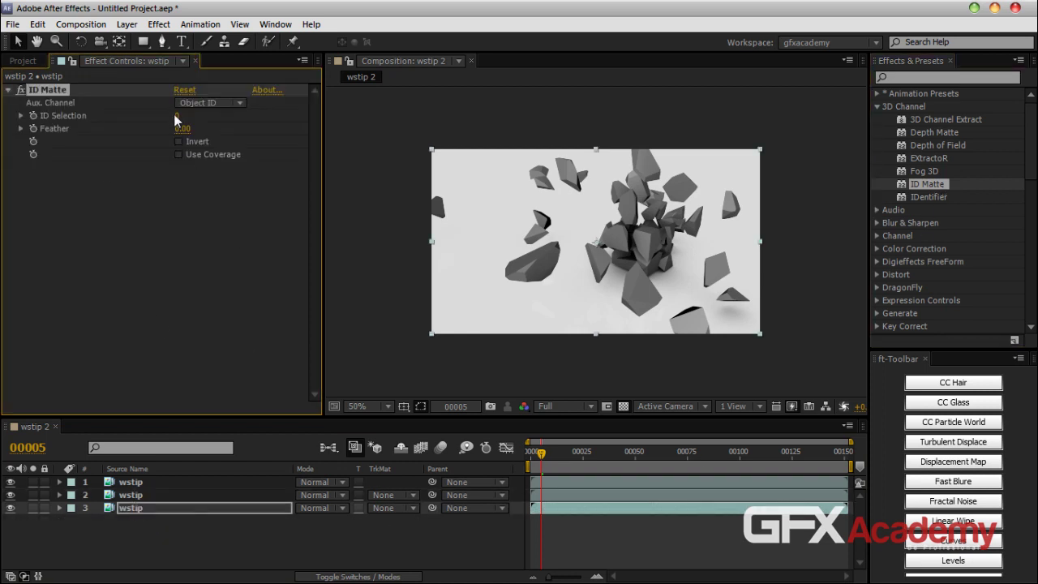
pyautogui.click(33, 507)
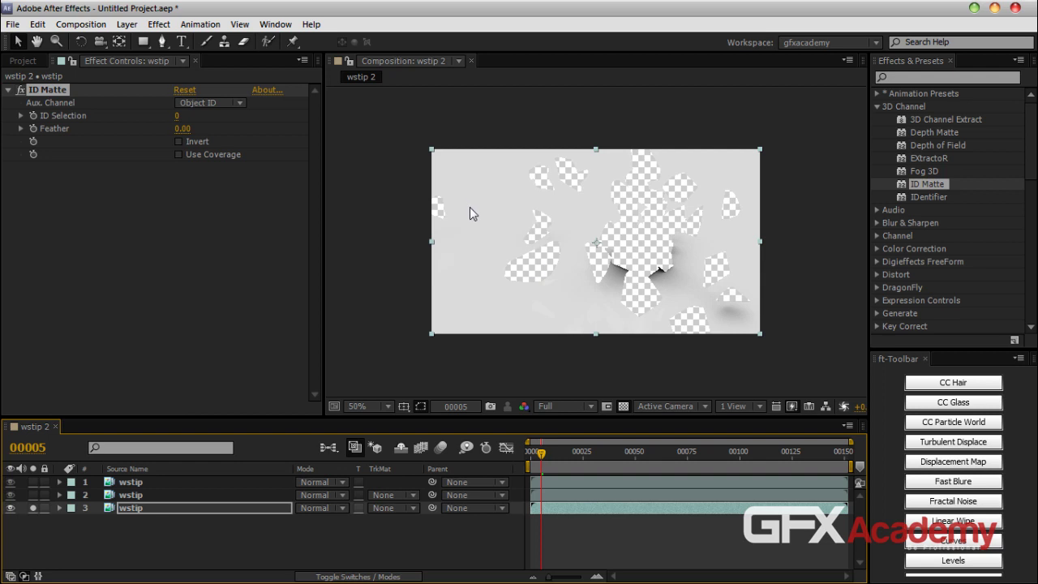
pyautogui.click(32, 508)
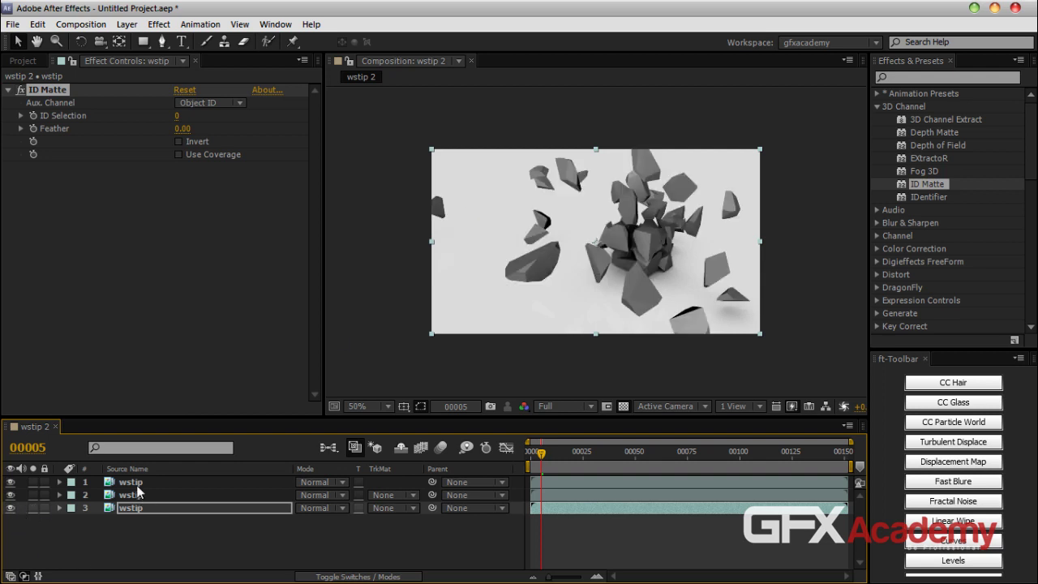
# Solo the top wstip layer and apply the Levels effect to it
pyautogui.click(143, 482)
pyautogui.click(33, 483)
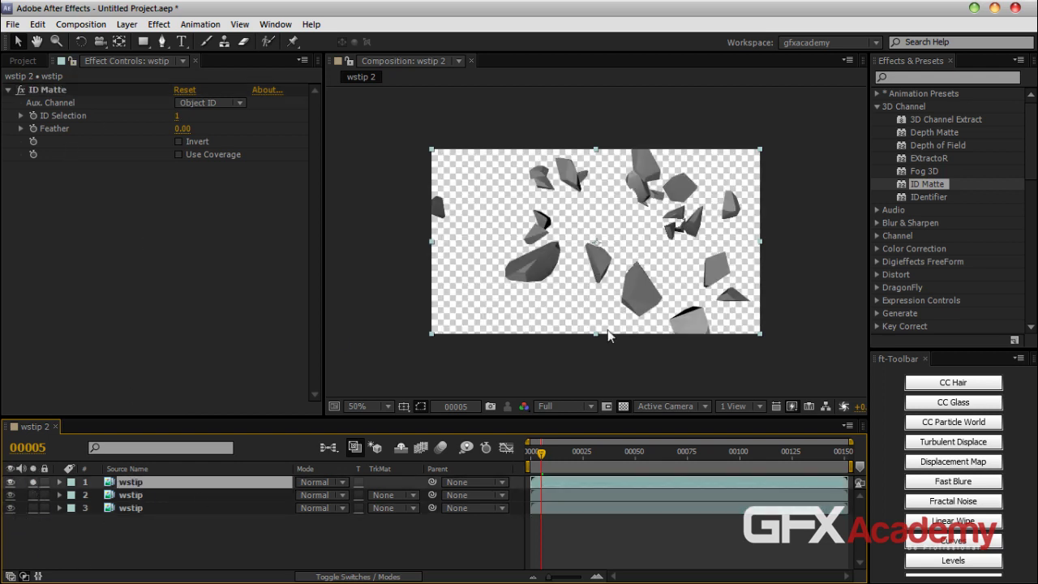
pyautogui.click(913, 78)
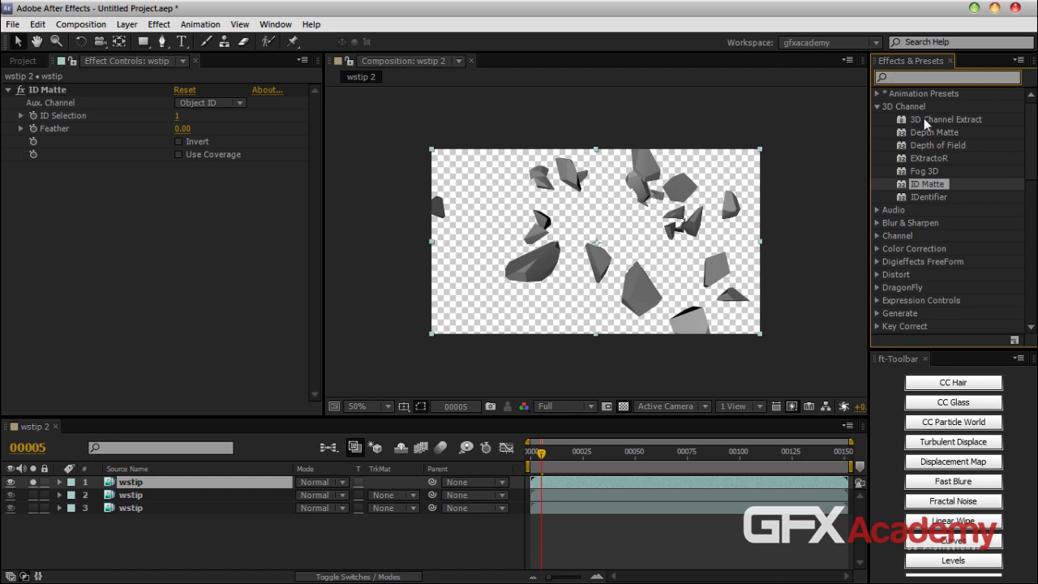
pyautogui.write('Level')
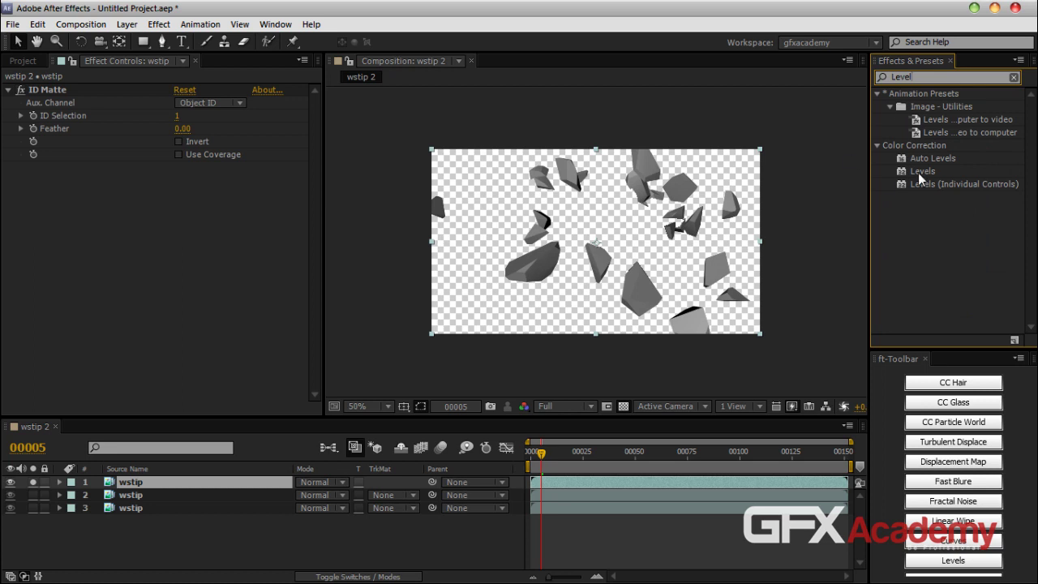
pyautogui.moveTo(922, 172); pyautogui.dragTo(260, 490)
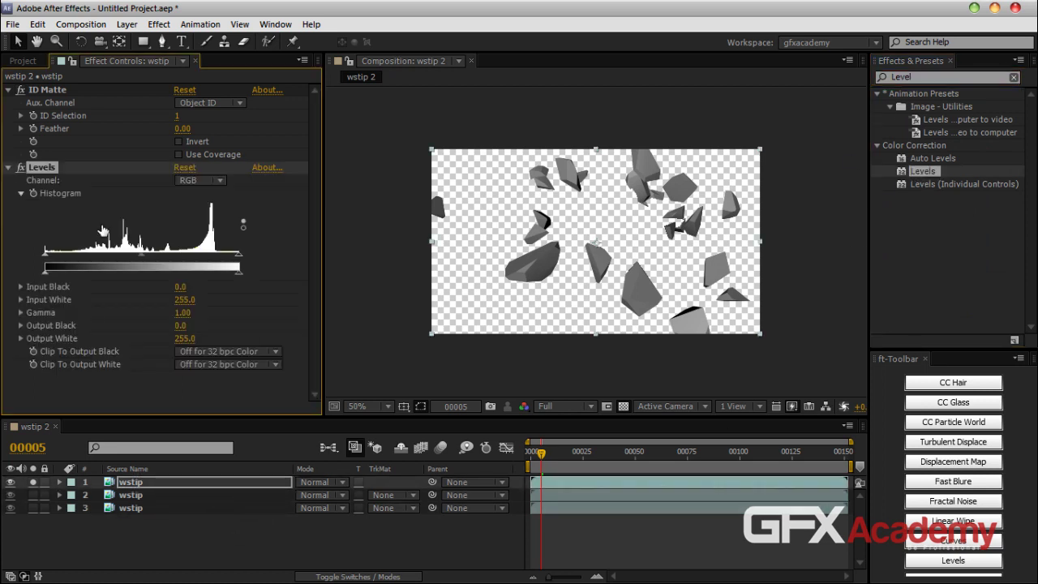
# Adjust the top layer's Levels to Input Black 45, Input White 227 and Gamma 0.89
pyautogui.moveTo(143, 262); pyautogui.dragTo(151, 258)
pyautogui.moveTo(238, 254); pyautogui.dragTo(219, 260)
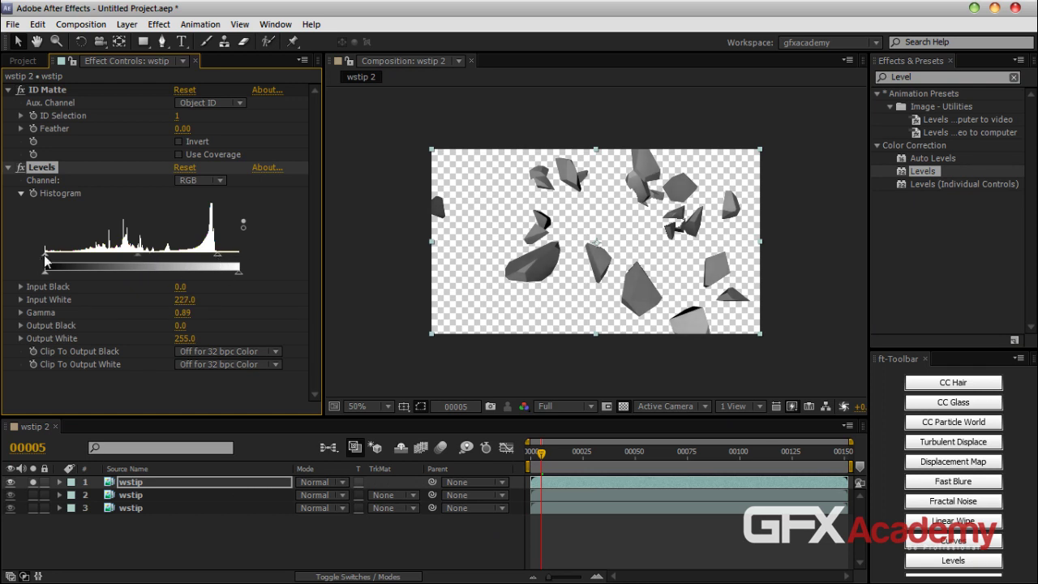
pyautogui.moveTo(45, 254)
pyautogui.mouseDown()
pyautogui.moveTo(91, 260)
pyautogui.moveTo(78, 257)
pyautogui.mouseUp()
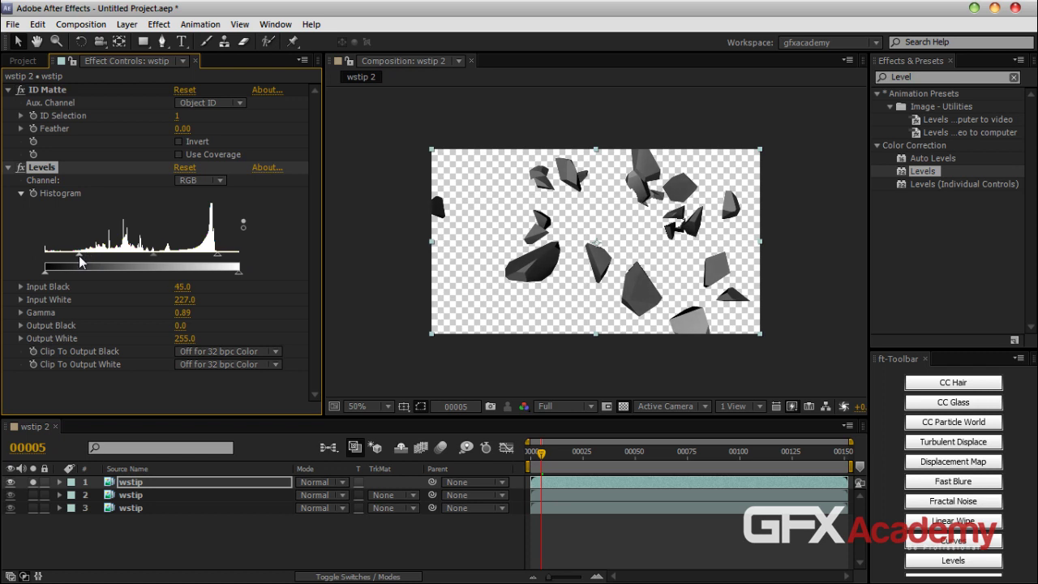
pyautogui.click(8, 167)
# Apply a Curves effect to the top wstip layer and bend the RGB curve slightly upward in the highlights
pyautogui.click(921, 77)
pyautogui.write('curv')
pyautogui.moveTo(890, 141); pyautogui.dragTo(231, 487)
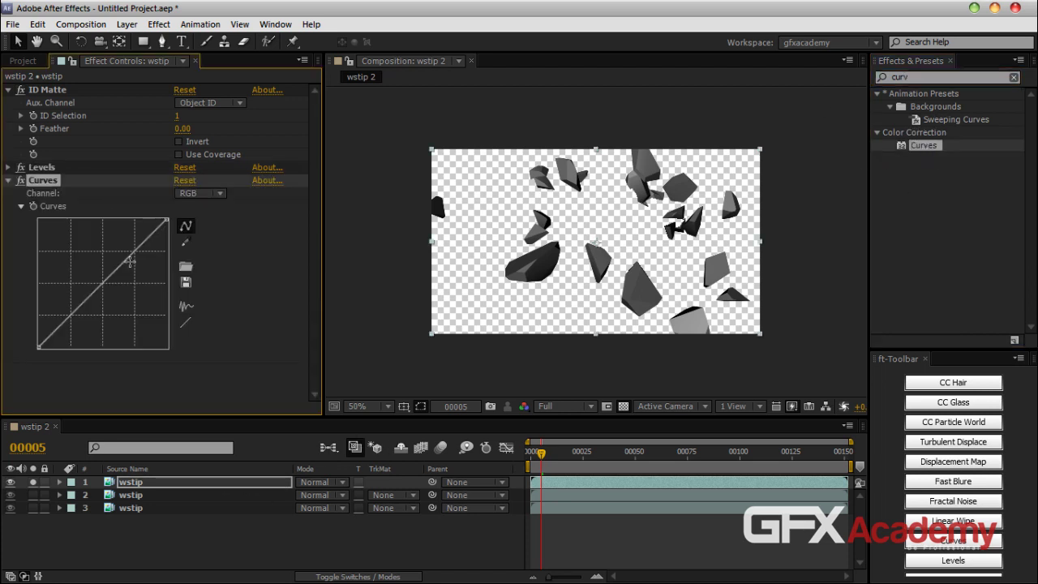
pyautogui.moveTo(139, 262); pyautogui.dragTo(127, 249)
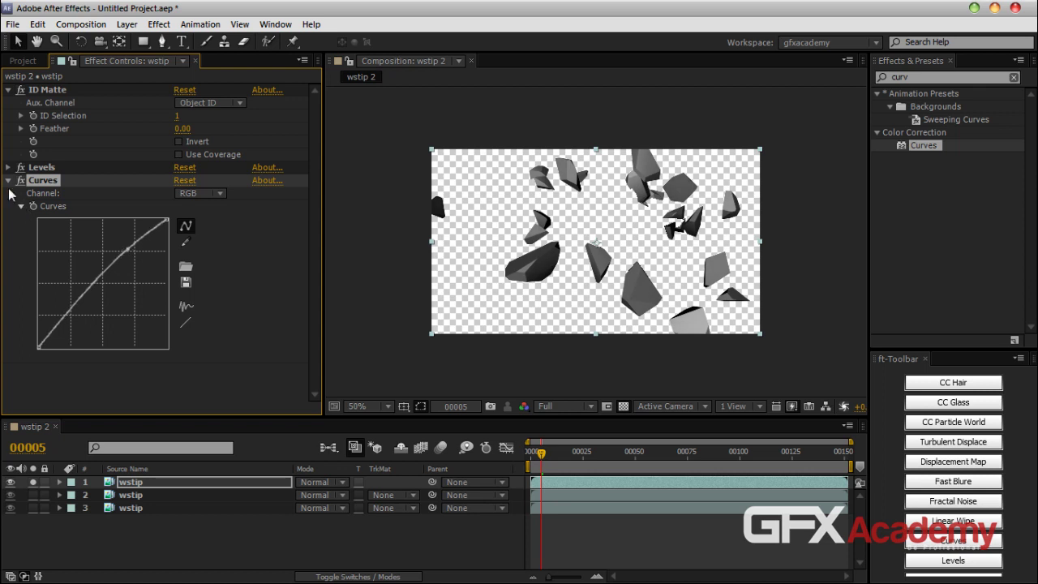
pyautogui.click(9, 180)
# Colorize the top wstip layer golden brown with a Hue/Saturation effect and place that effect above Levels
pyautogui.click(905, 79)
pyautogui.write('hue')
pyautogui.moveTo(940, 158); pyautogui.dragTo(234, 481)
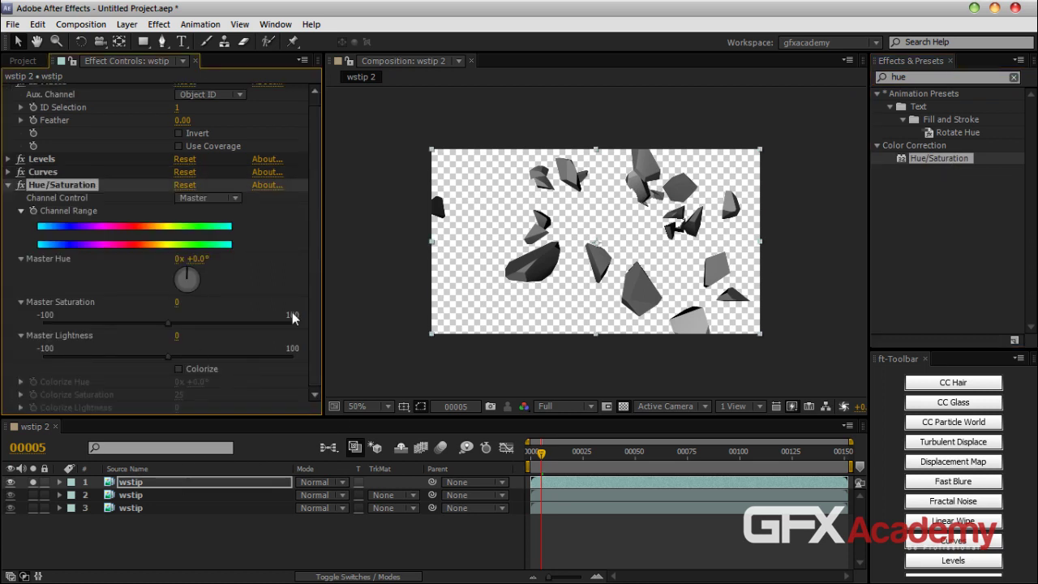
pyautogui.click(179, 369)
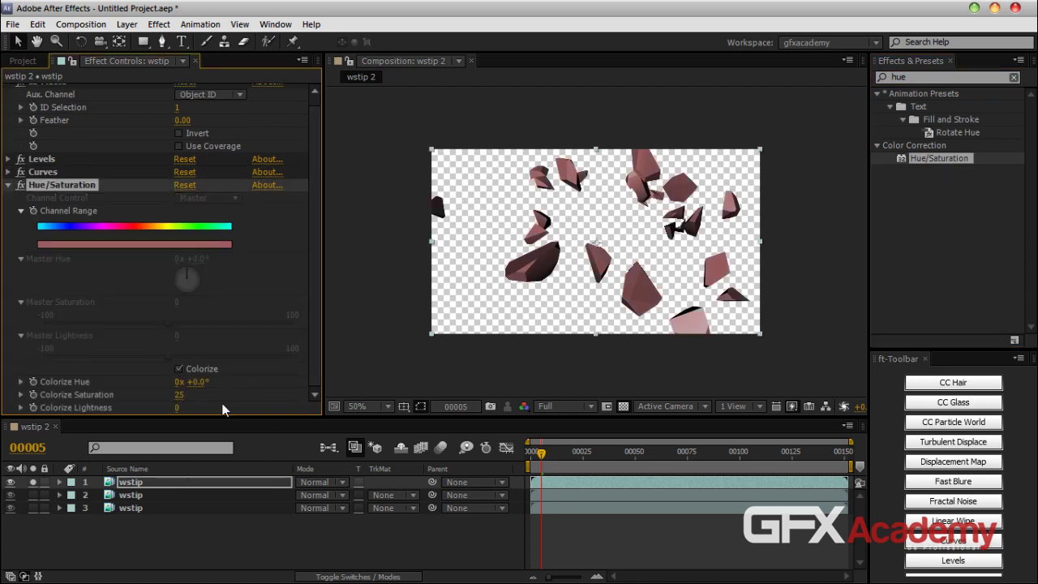
pyautogui.moveTo(194, 392); pyautogui.dragTo(227, 389)
pyautogui.click(9, 185)
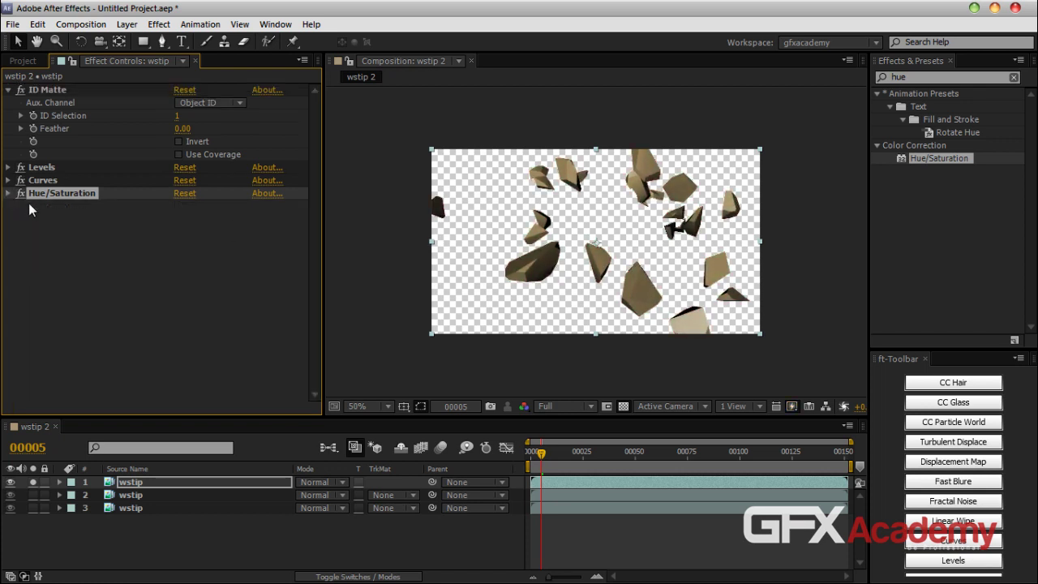
pyautogui.moveTo(50, 112); pyautogui.dragTo(49, 104)
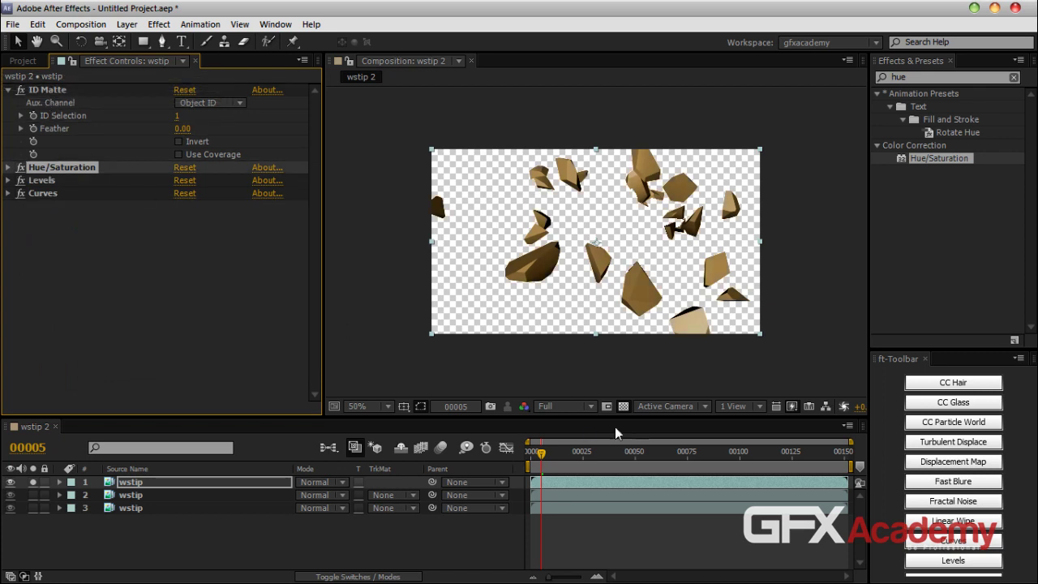
# Unsolo the top wstip layer and step through the animation from frame 0 to frame 8
pyautogui.click(33, 482)
pyautogui.moveTo(550, 456); pyautogui.dragTo(526, 467)
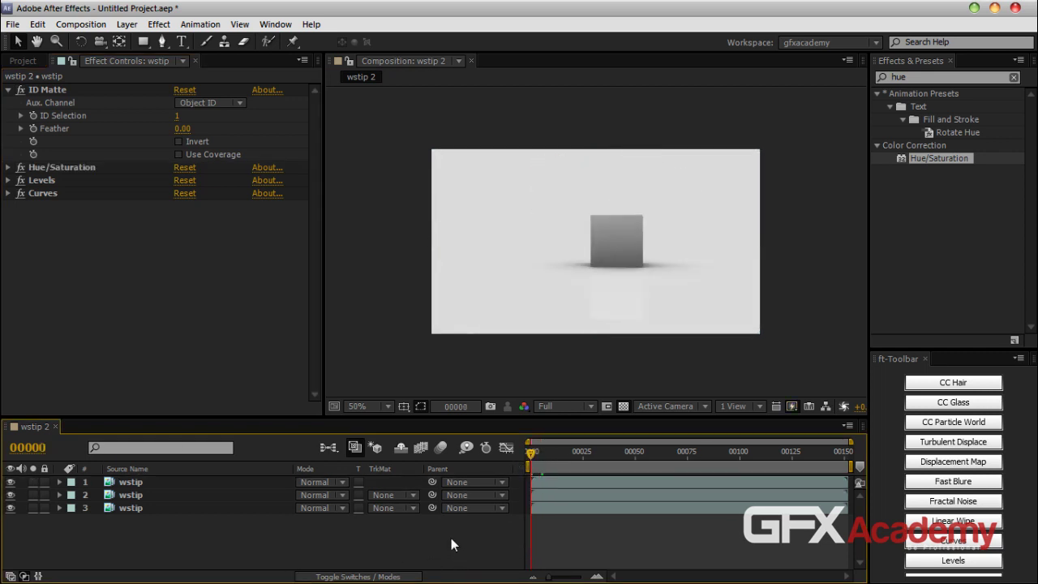
pyautogui.press('pagedown')
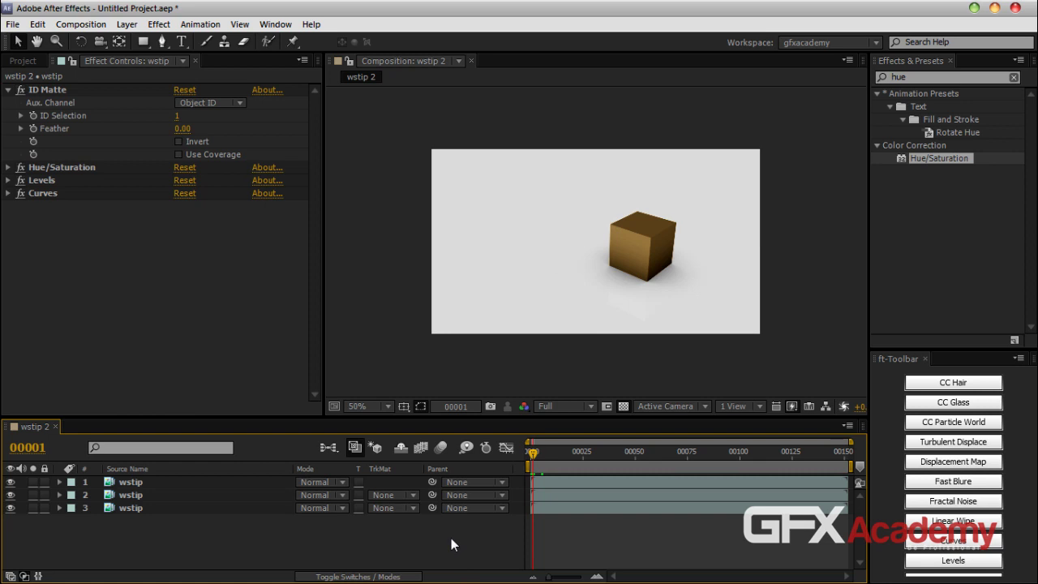
pyautogui.press('pagedown')
pyautogui.press('pagedown')
pyautogui.press('pagedown')
pyautogui.press('pagedown')
pyautogui.press('pagedown')
pyautogui.press('pagedown')
pyautogui.press('pagedown')
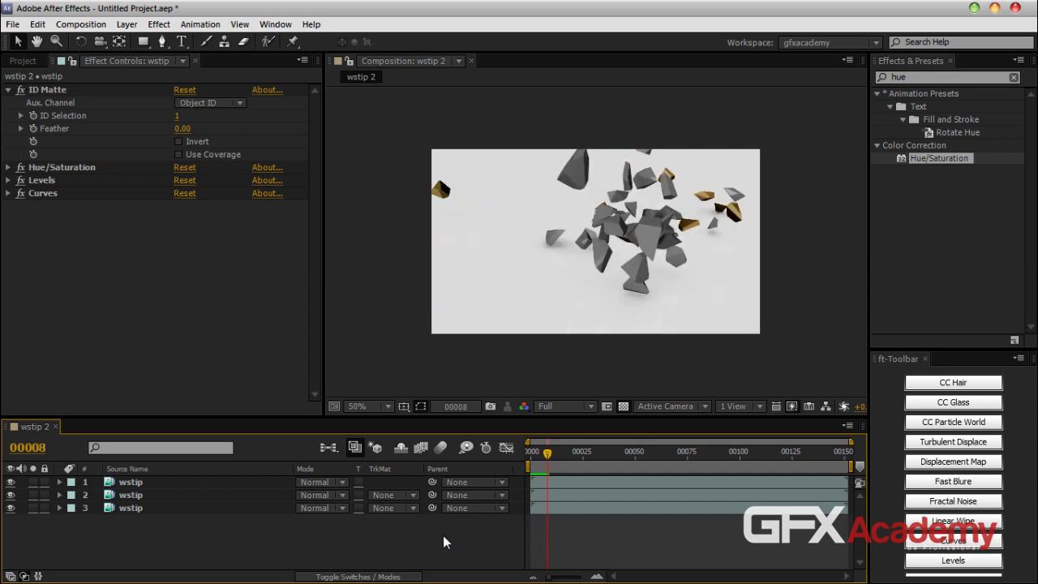
# Review the ID Matte settings of each of the three wstip layers
pyautogui.click(183, 496)
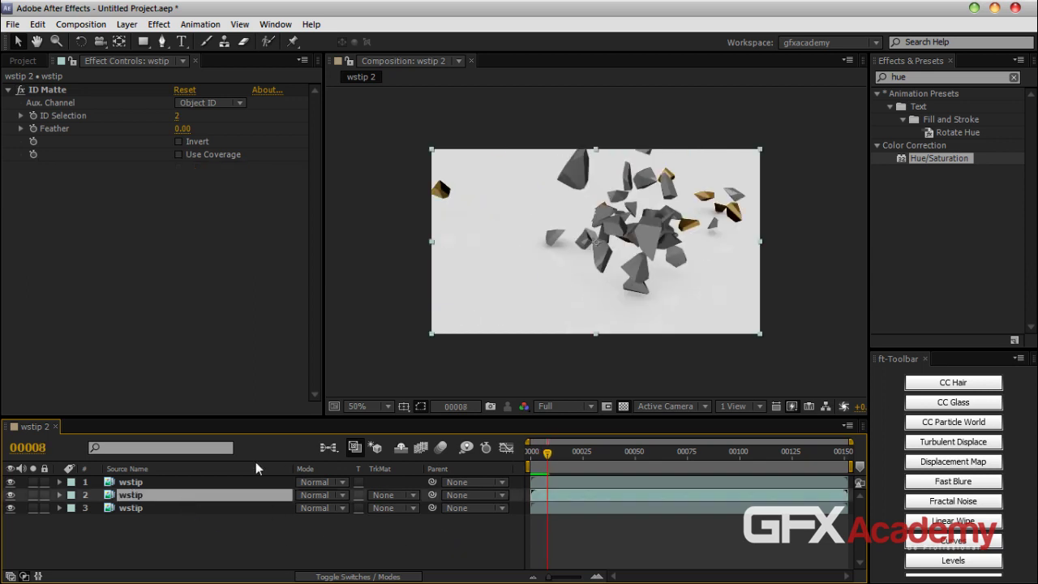
pyautogui.click(52, 91)
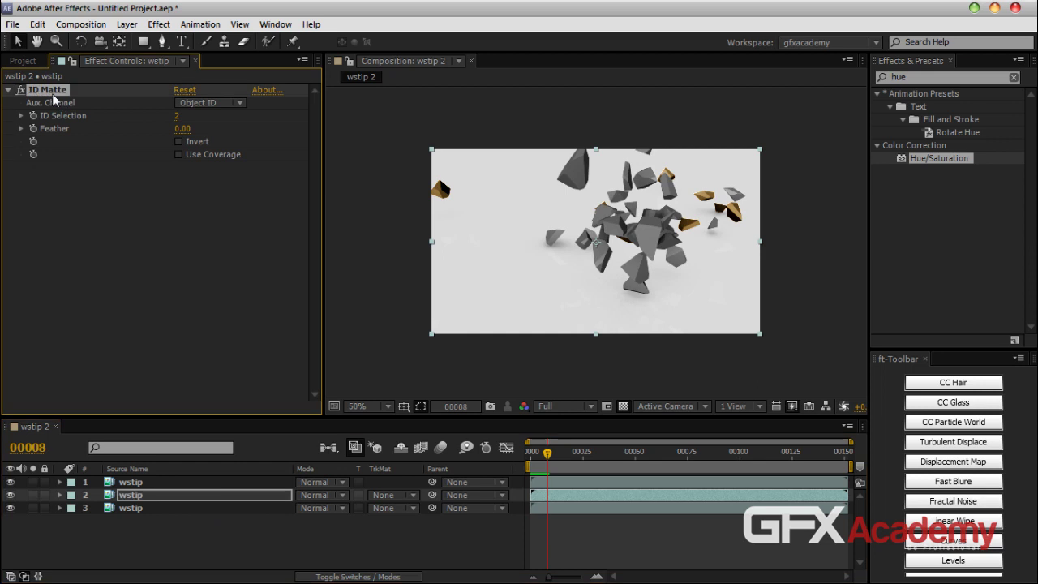
pyautogui.click(187, 482)
pyautogui.click(178, 495)
pyautogui.click(177, 507)
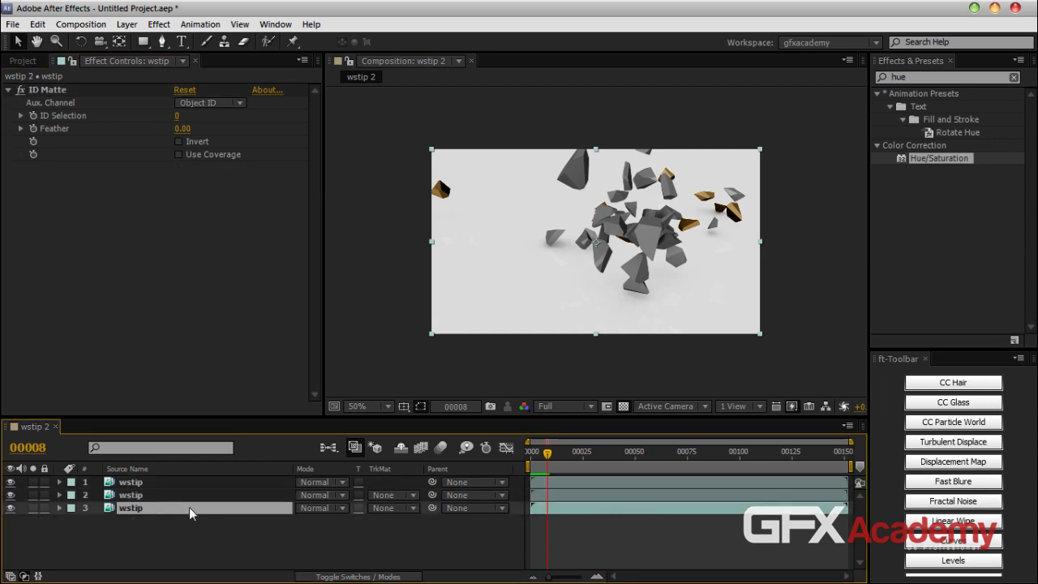
# Apply a Curves effect to the bottom wstip layer and bend the RGB curve into an S shape with raised highlights and lowered shadows
pyautogui.click(874, 81)
pyautogui.write('curv')
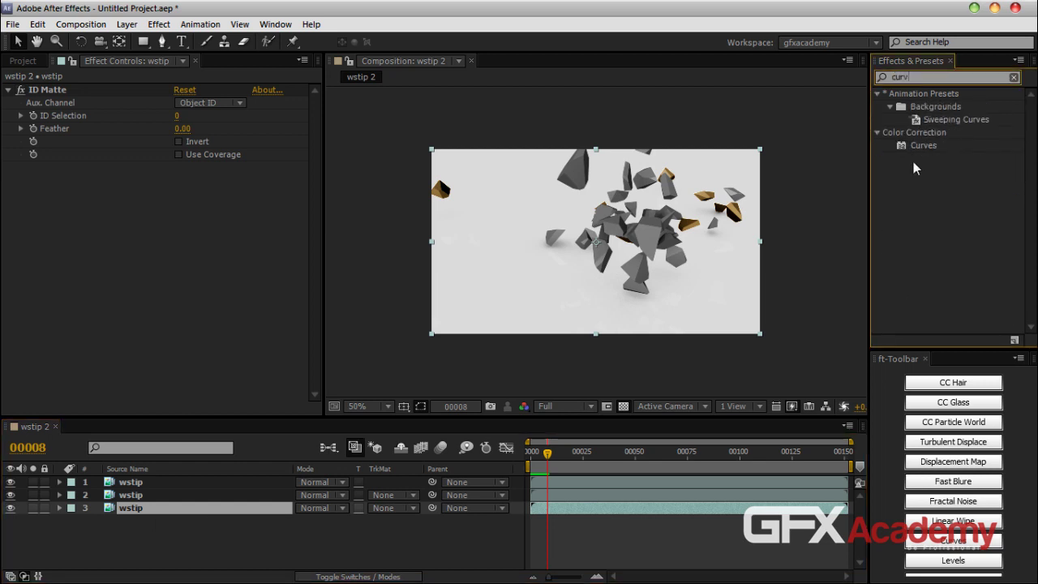
pyautogui.moveTo(922, 147); pyautogui.dragTo(144, 514)
pyautogui.moveTo(132, 243)
pyautogui.mouseDown()
pyautogui.moveTo(130, 218)
pyautogui.moveTo(123, 229)
pyautogui.mouseUp()
pyautogui.moveTo(70, 303)
pyautogui.mouseDown()
pyautogui.moveTo(70, 319)
pyautogui.moveTo(67, 300)
pyautogui.moveTo(81, 310)
pyautogui.mouseUp()
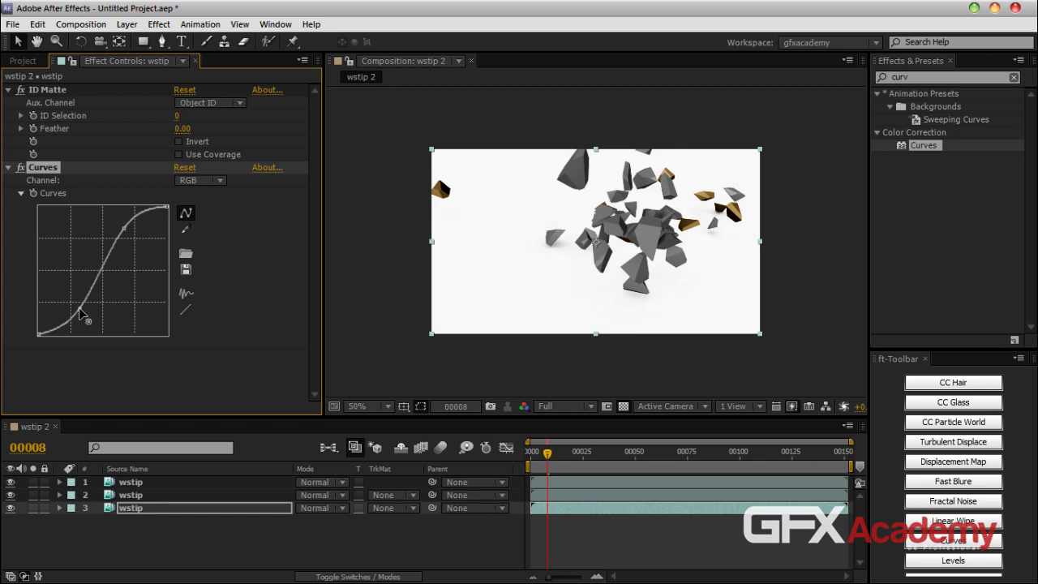
# Compare the background with the Curves effect off and on, and lower the RGB curve's highlight point slightly
pyautogui.press('.')
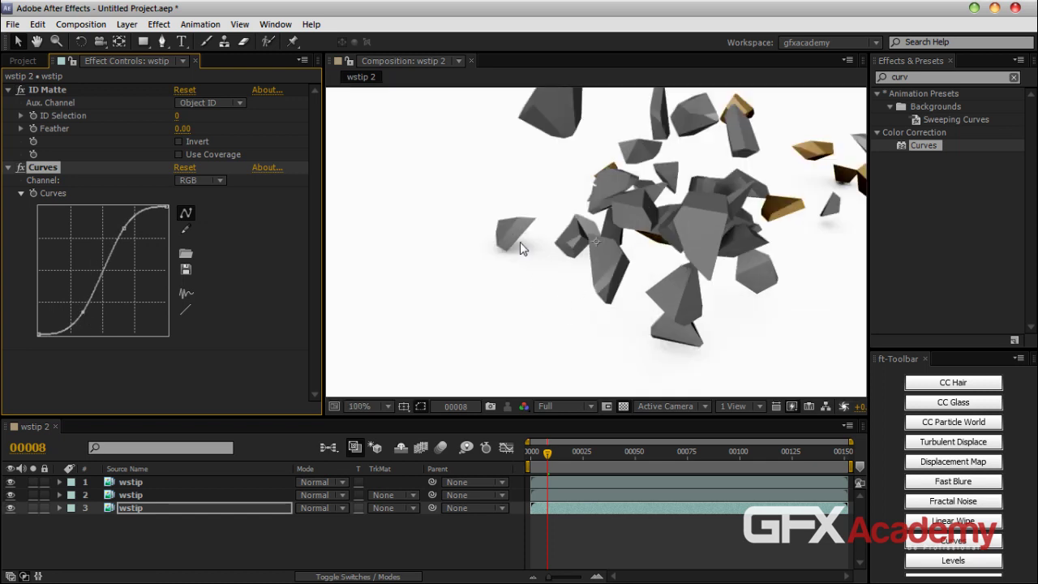
pyautogui.click(22, 168)
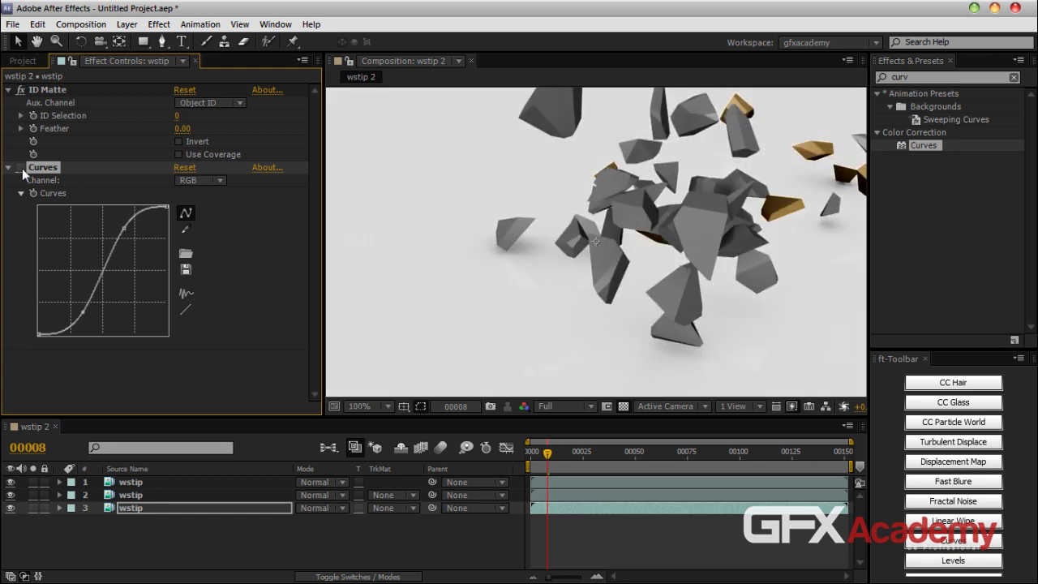
pyautogui.click(22, 168)
pyautogui.click(22, 168)
pyautogui.click(21, 168)
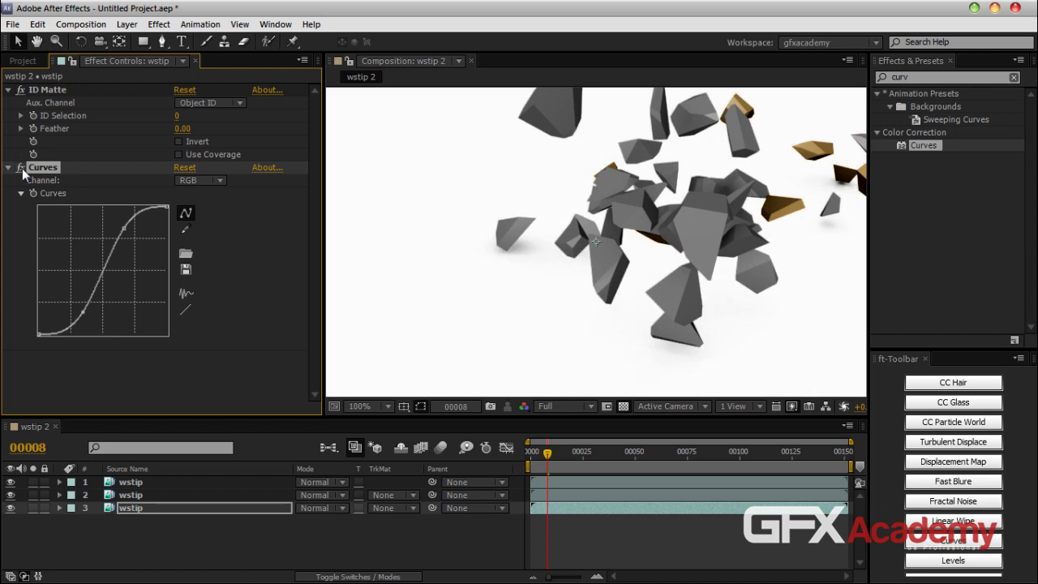
pyautogui.moveTo(123, 229)
pyautogui.mouseDown()
pyautogui.moveTo(139, 248)
pyautogui.moveTo(129, 236)
pyautogui.mouseUp()
# Apply a Levels effect to the bottom wstip layer and set Gamma to 0.58, keeping Input Black at 0.0
pyautogui.click(912, 78)
pyautogui.write('level')
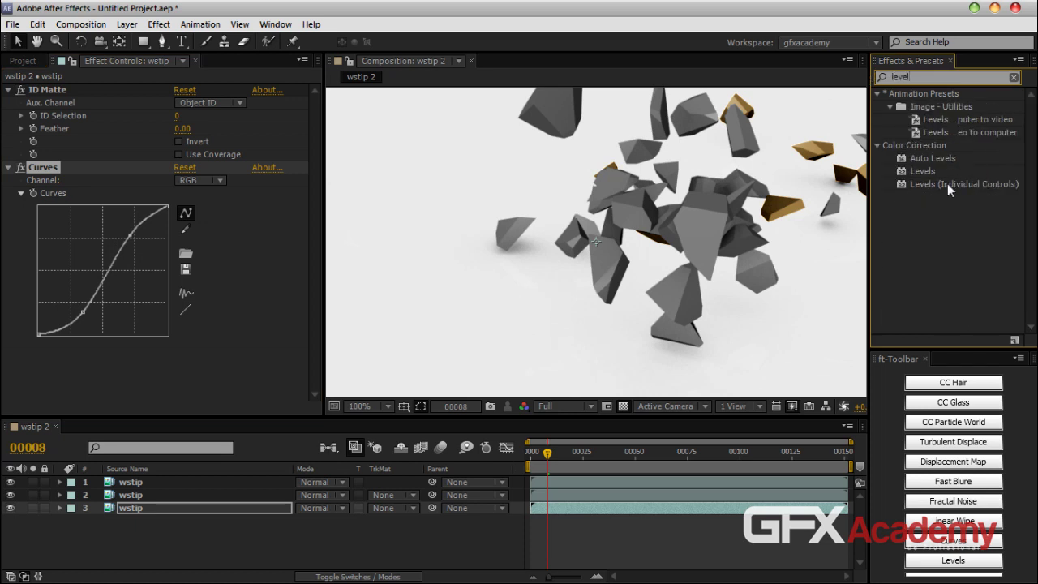
pyautogui.moveTo(924, 169); pyautogui.dragTo(225, 504)
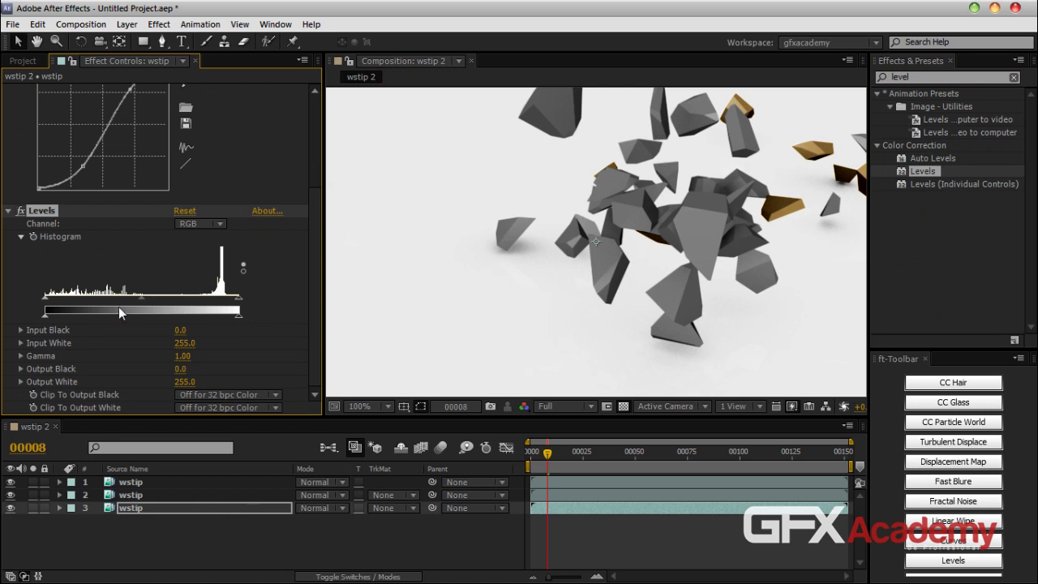
pyautogui.moveTo(44, 297); pyautogui.dragTo(90, 296)
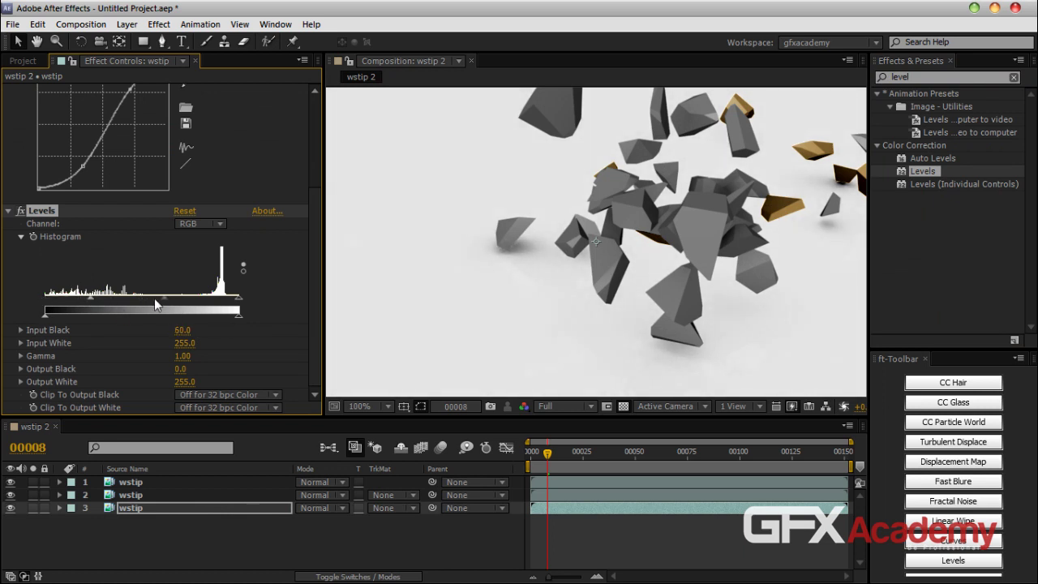
pyautogui.moveTo(162, 297); pyautogui.dragTo(166, 297)
pyautogui.moveTo(94, 298); pyautogui.dragTo(35, 299)
pyautogui.moveTo(167, 298); pyautogui.dragTo(174, 299)
pyautogui.scroll(-2, 597, 275)
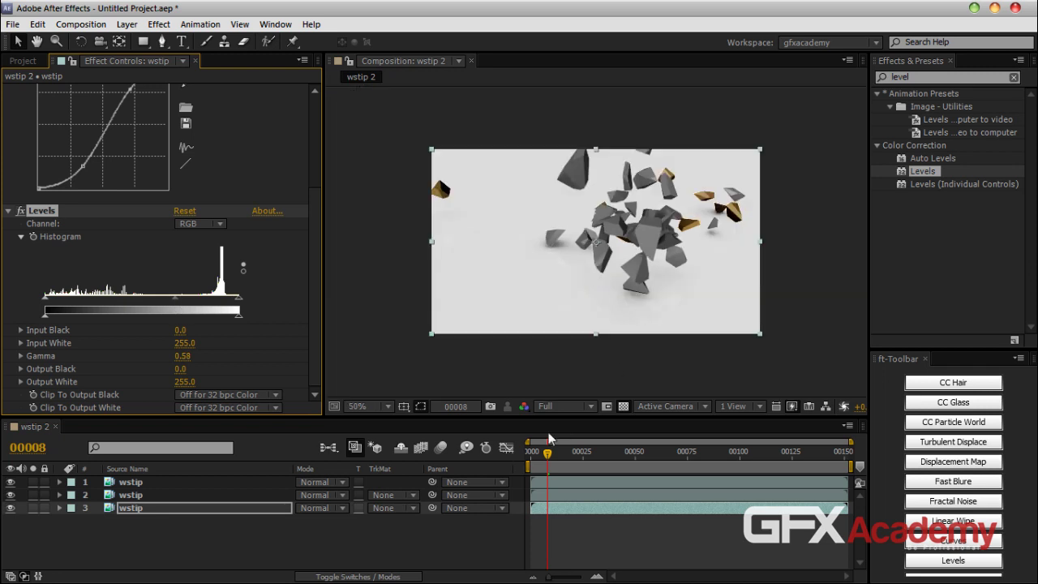
# Go to frame 6 and inspect the inner-face edges, briefly soloing the middle wstip layer
pyautogui.moveTo(548, 455); pyautogui.dragTo(543, 460)
pyautogui.press('/')
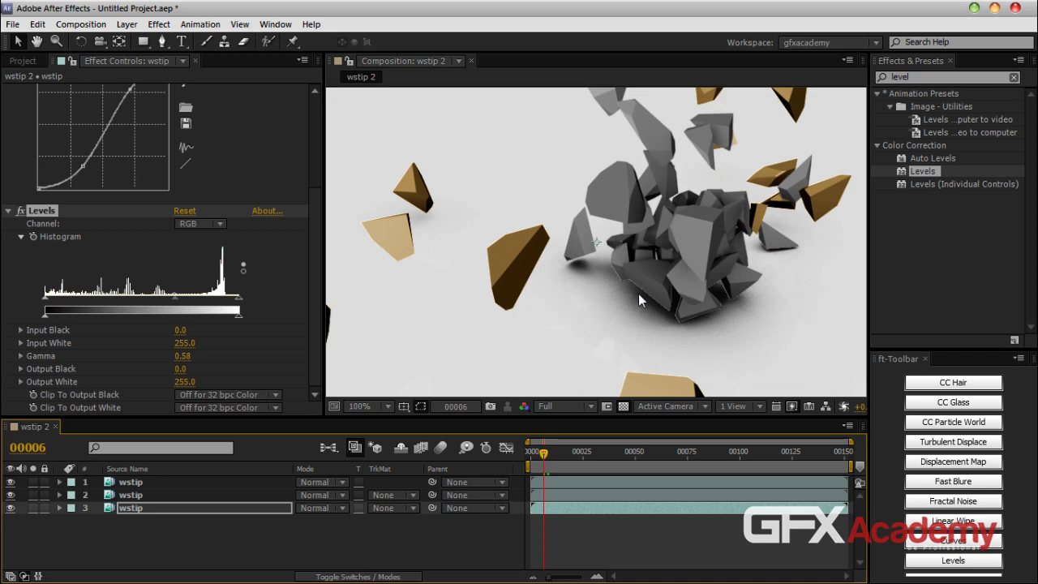
pyautogui.click(248, 494)
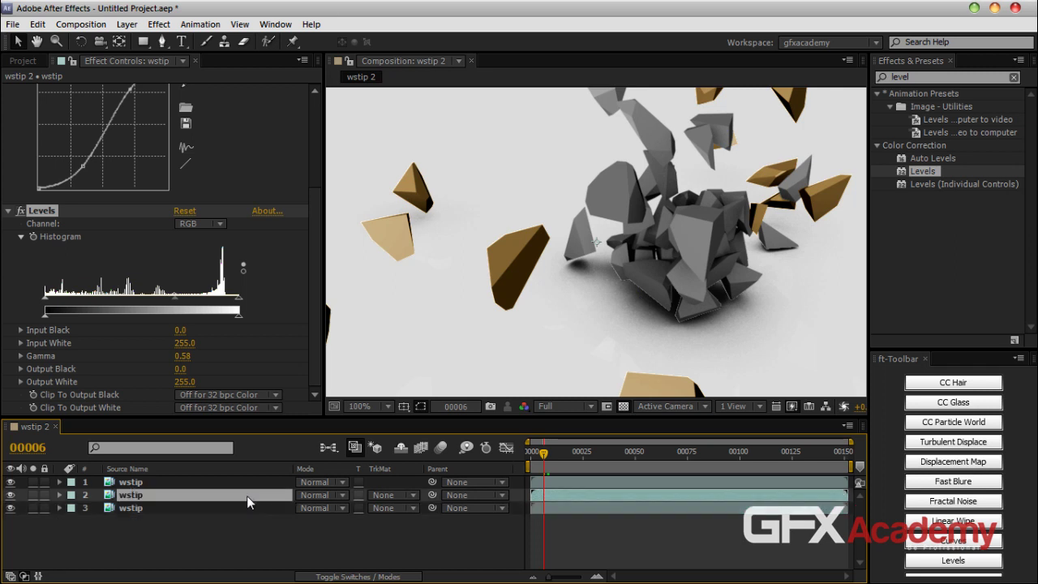
pyautogui.click(34, 496)
pyautogui.click(34, 495)
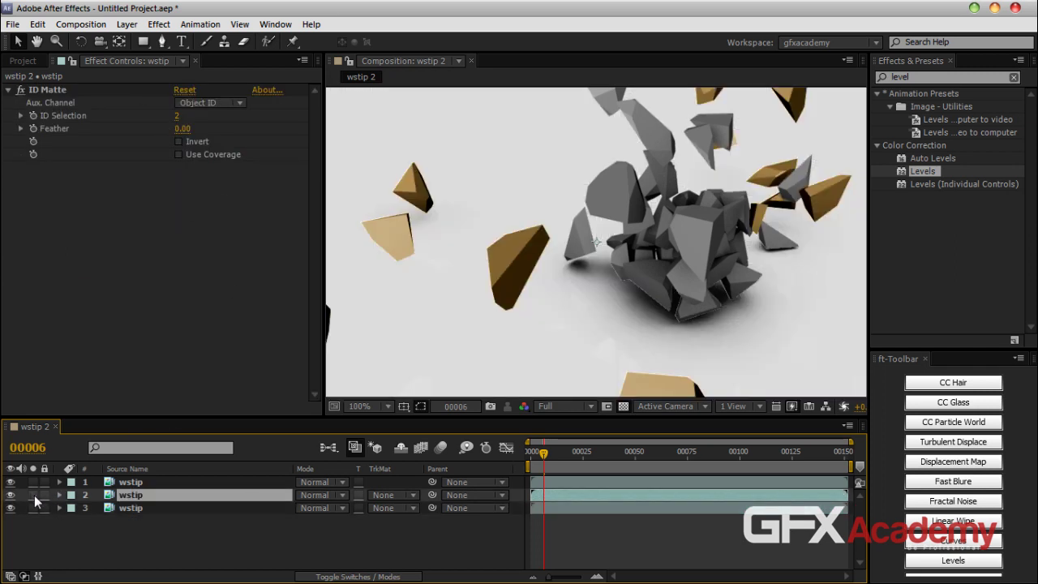
# Apply the Simple Choker effect to the middle wstip layer
pyautogui.click(884, 63)
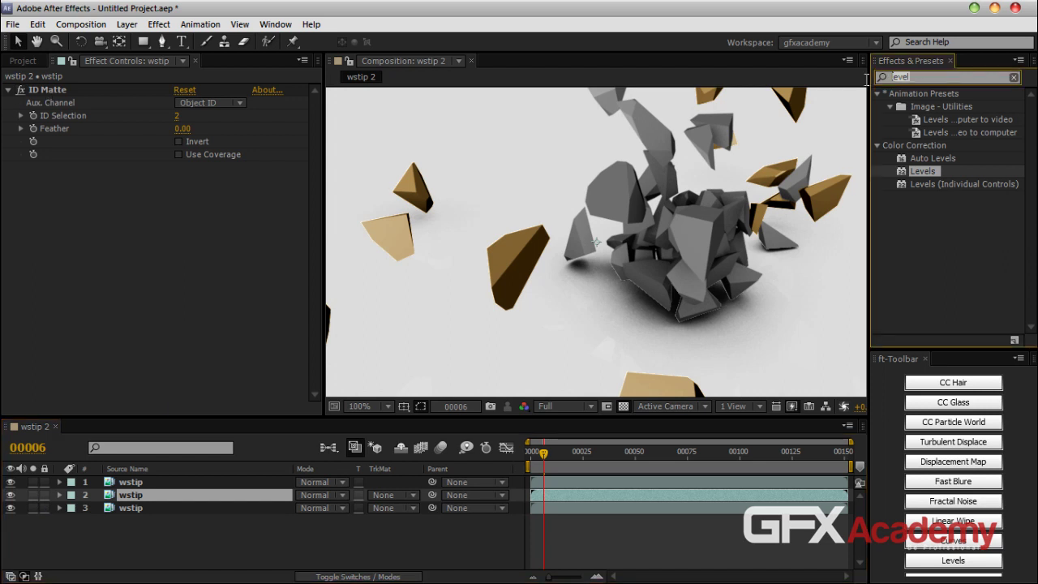
pyautogui.write('simple')
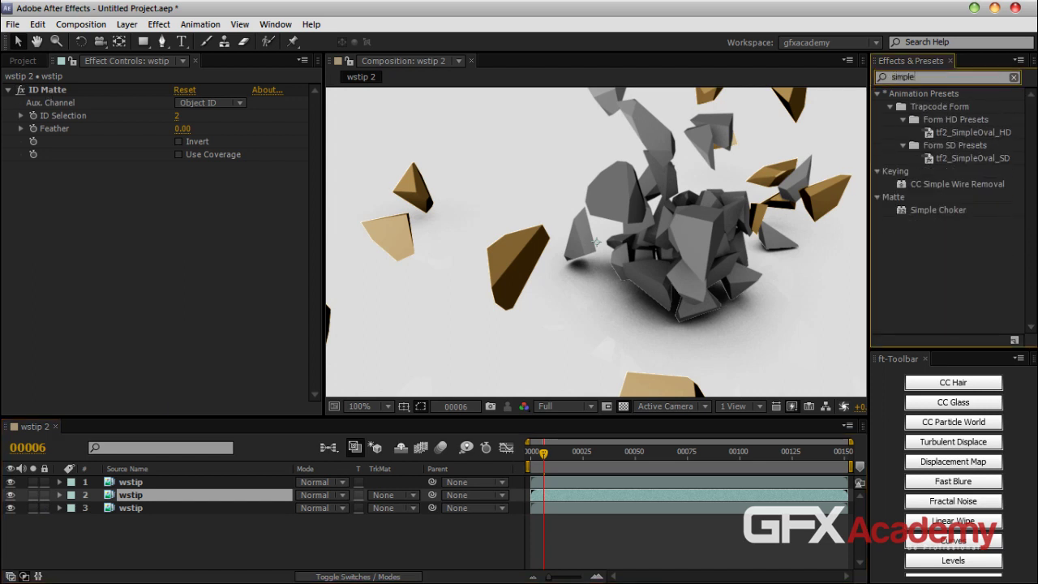
pyautogui.moveTo(941, 211); pyautogui.dragTo(209, 494)
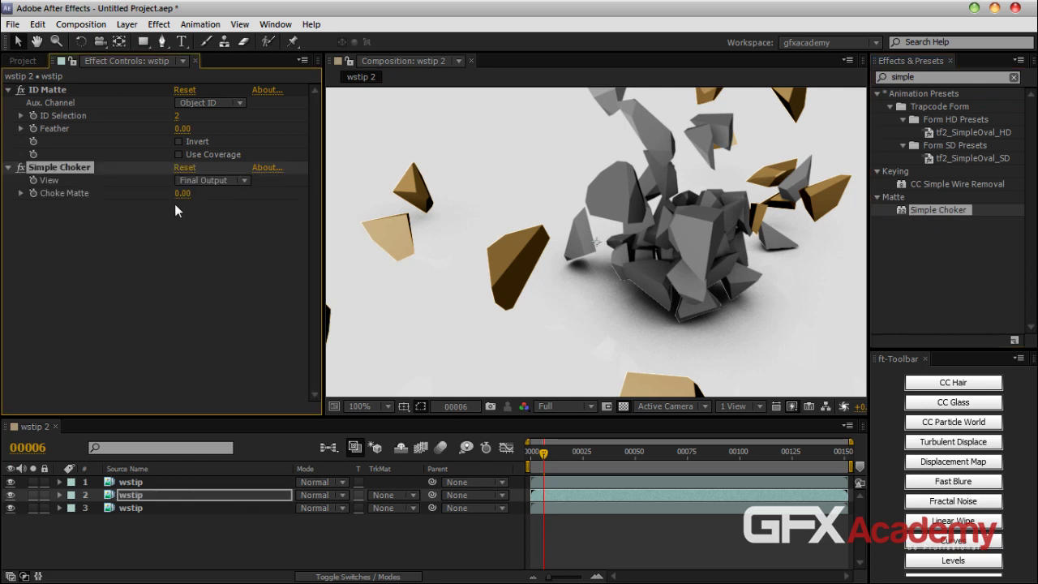
# Try a Choke Matte of 2.30 on the soloed middle wstip layer, check its edges against the transparency grid, and unsolo it
pyautogui.moveTo(181, 195)
pyautogui.mouseDown()
pyautogui.moveTo(164, 197)
pyautogui.moveTo(184, 197)
pyautogui.mouseUp()
pyautogui.click(33, 495)
pyautogui.click(625, 408)
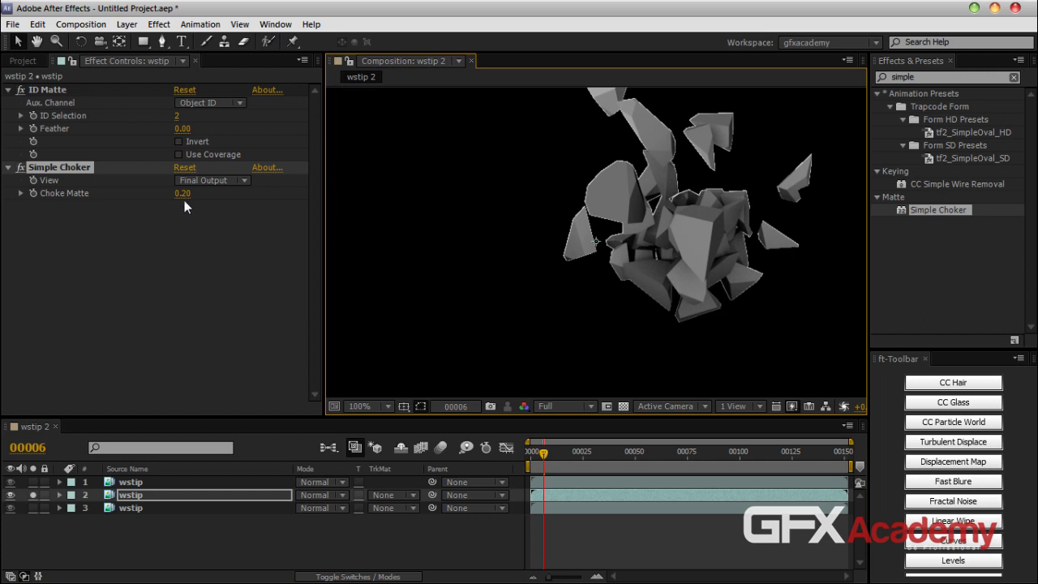
pyautogui.moveTo(183, 206)
pyautogui.mouseDown()
pyautogui.moveTo(175, 200)
pyautogui.moveTo(203, 201)
pyautogui.mouseUp()
pyautogui.click(624, 407)
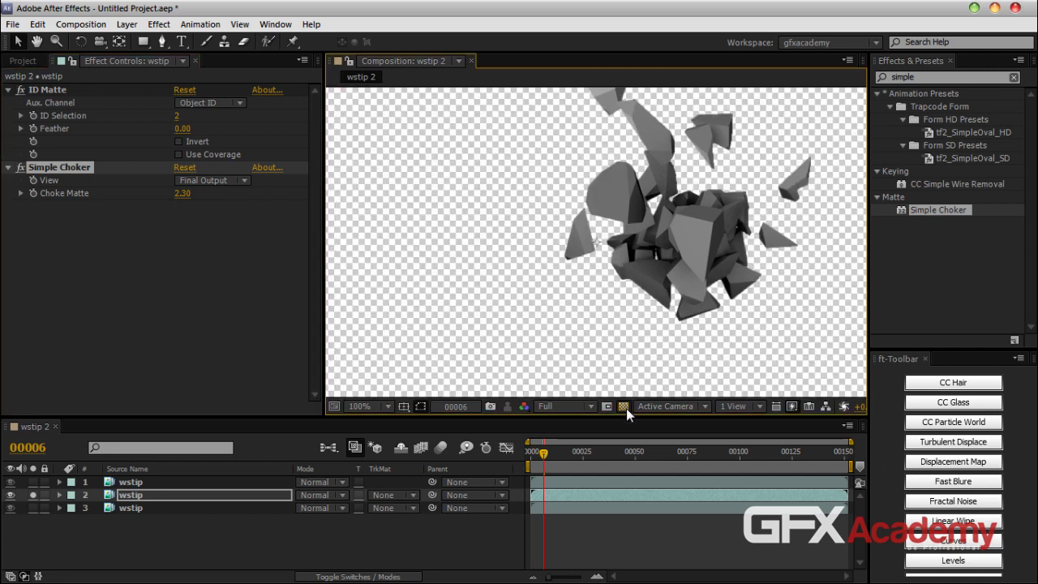
pyautogui.click(33, 495)
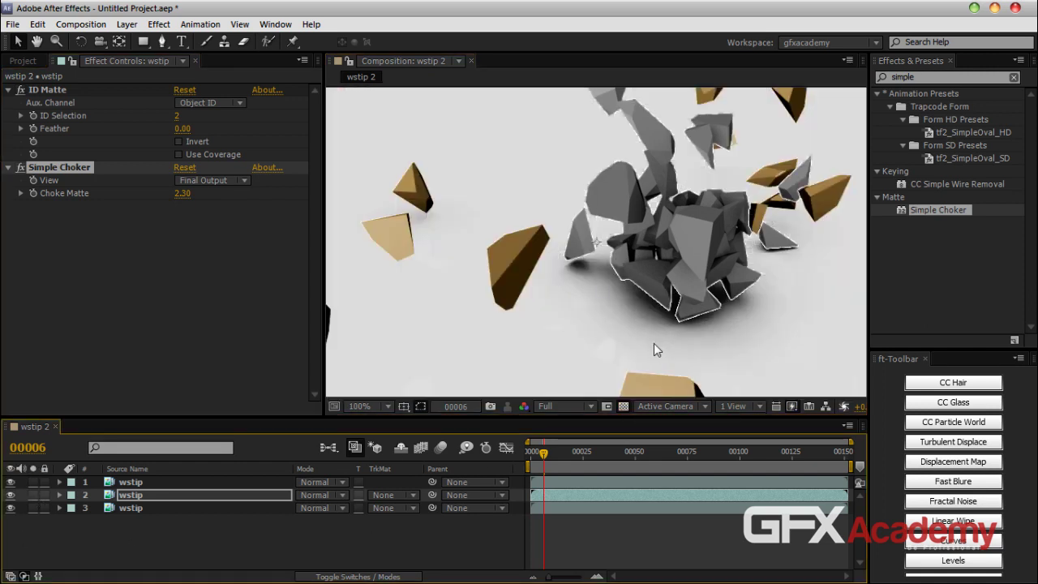
# Try a Choke Matte of -0.80 on the middle wstip layer and briefly preview its ID Matte inverted
pyautogui.moveTo(180, 194); pyautogui.dragTo(158, 198)
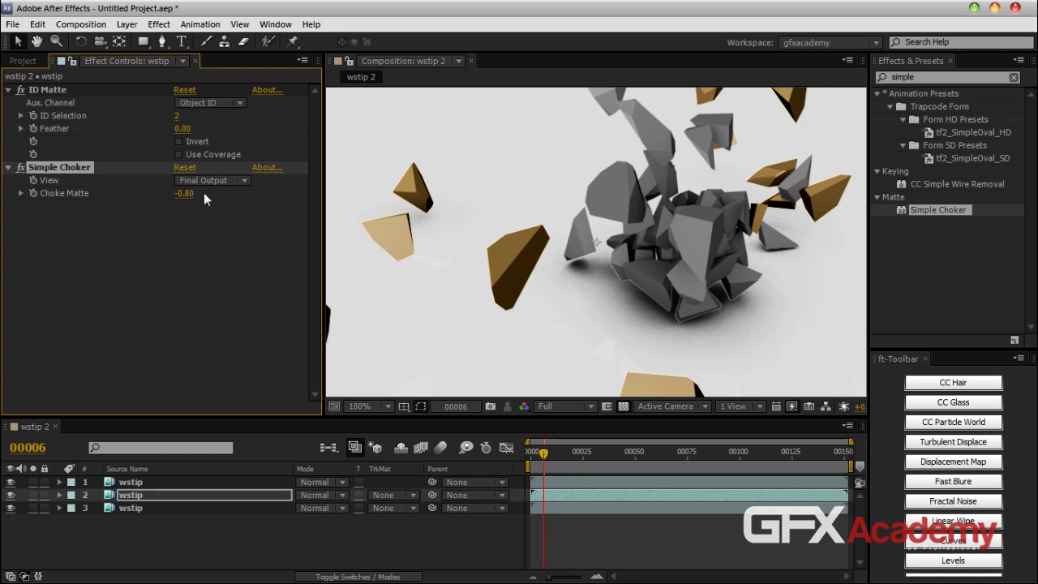
pyautogui.click(180, 142)
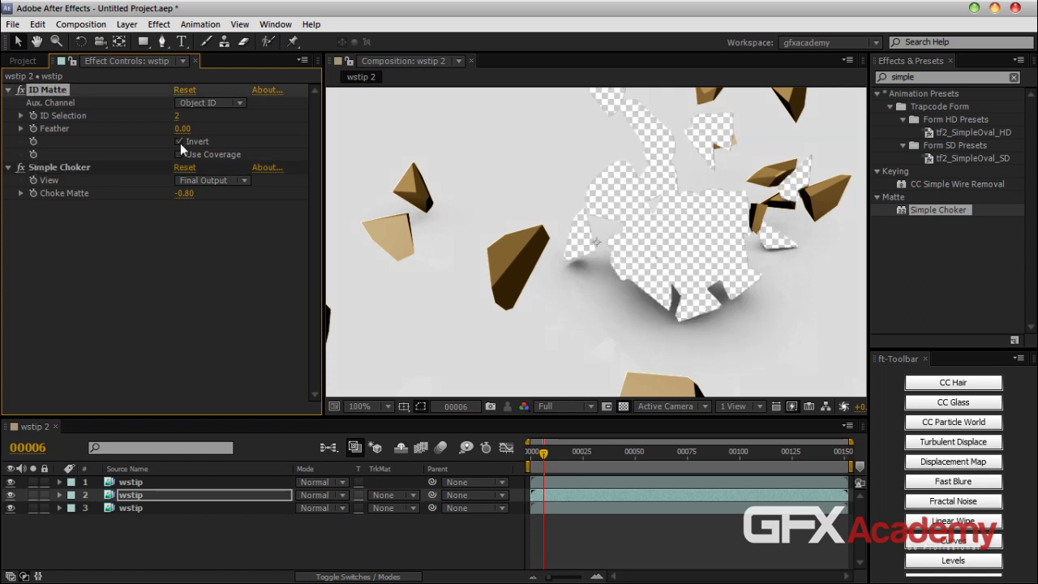
pyautogui.click(181, 143)
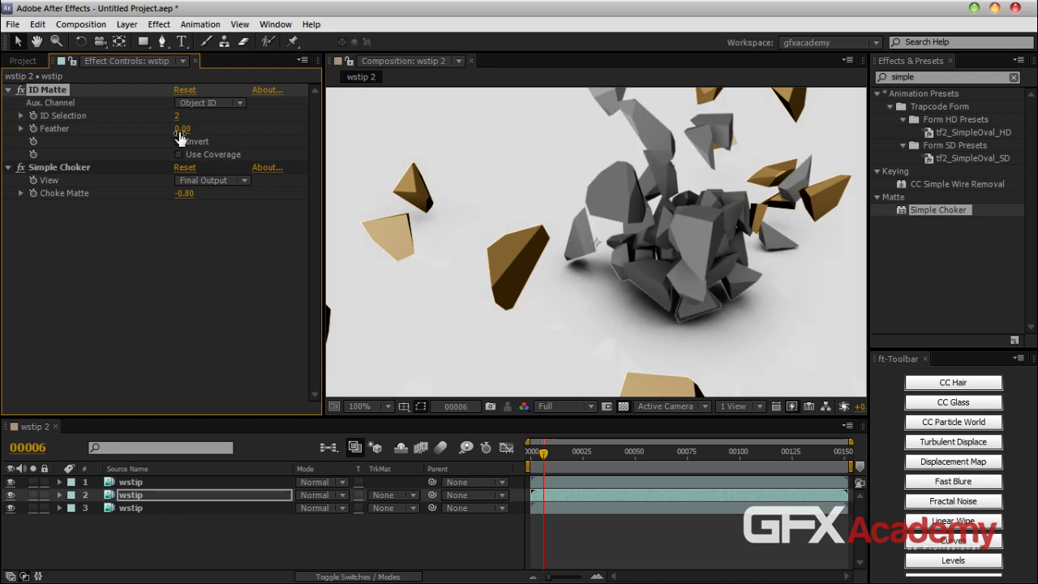
# Set the middle wstip layer's ID Matte Feather to 2.70 and Choke Matte to -1.70, comparing the edges with Simple Choker off
pyautogui.moveTo(182, 132); pyautogui.dragTo(196, 131)
pyautogui.click(21, 168)
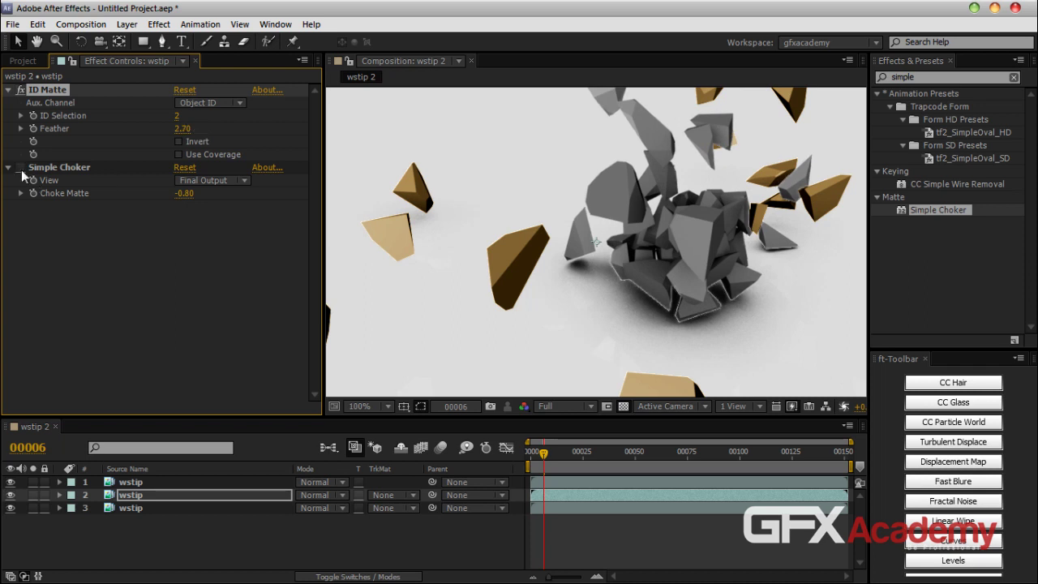
pyautogui.click(22, 168)
pyautogui.moveTo(183, 202)
pyautogui.mouseDown()
pyautogui.moveTo(189, 195)
pyautogui.moveTo(178, 200)
pyautogui.mouseUp()
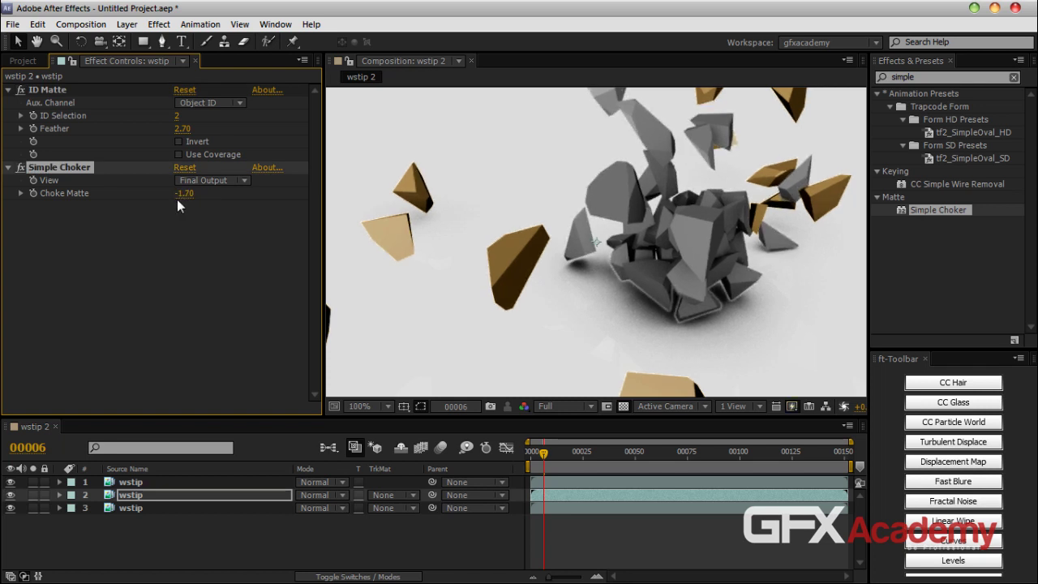
# Move to frame 12 and check the edges of the flying fragments close up and in the full frame
pyautogui.press(',')
pyautogui.moveTo(544, 452); pyautogui.dragTo(553, 457)
pyautogui.press('.')
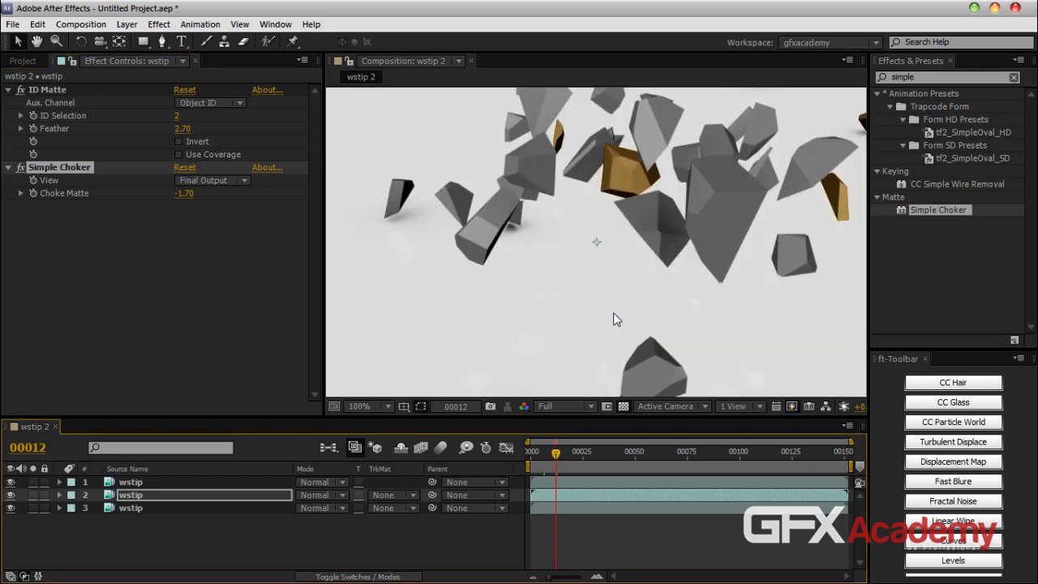
pyautogui.click(48, 90)
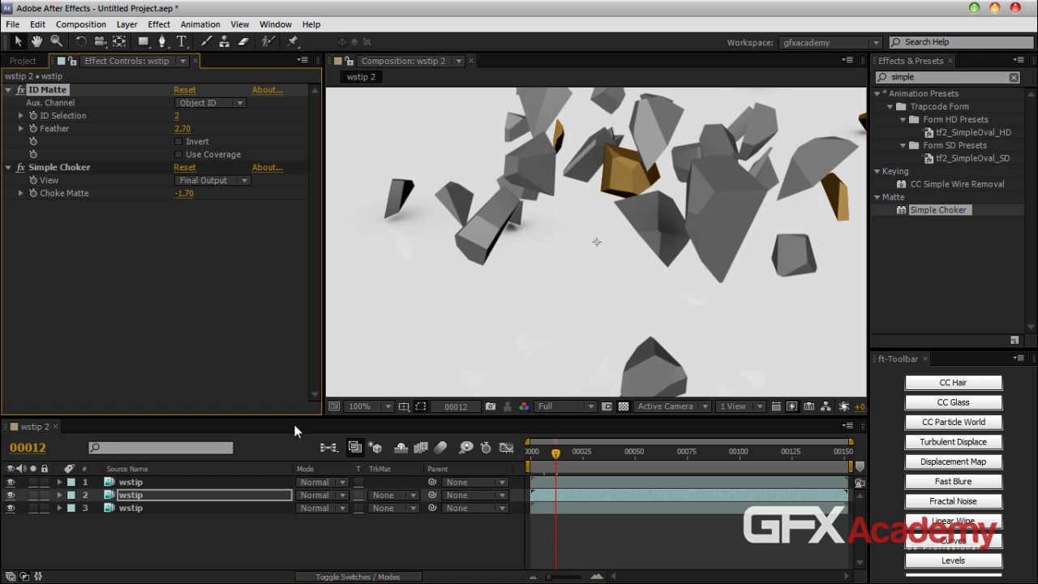
pyautogui.click(206, 495)
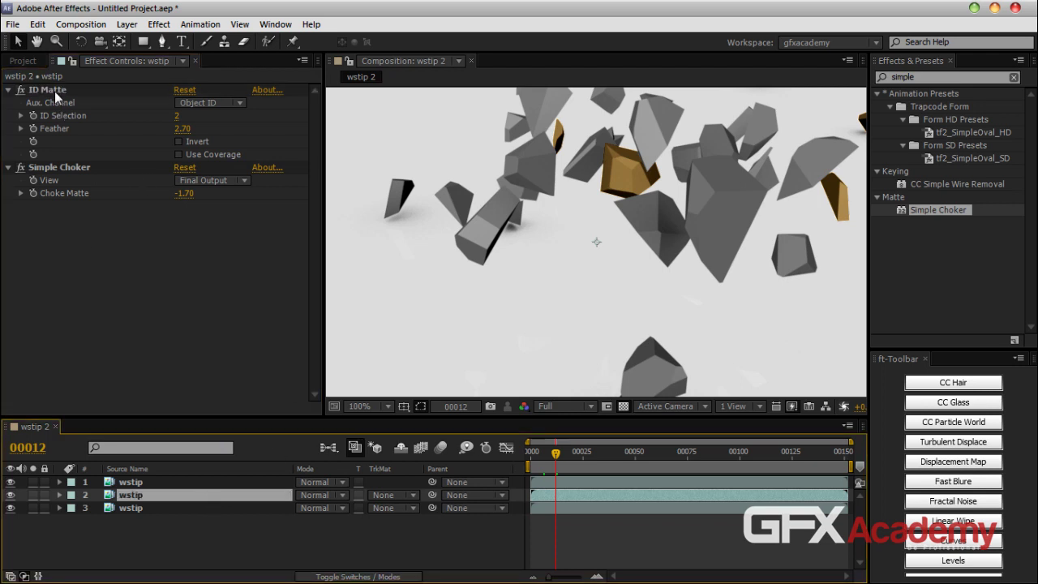
pyautogui.press(',')
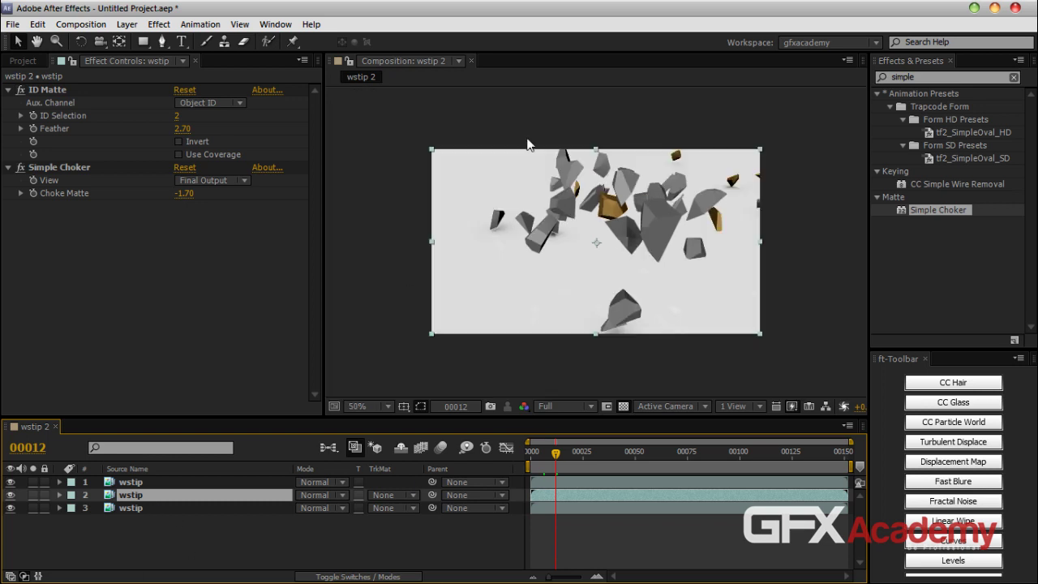
pyautogui.click(209, 532)
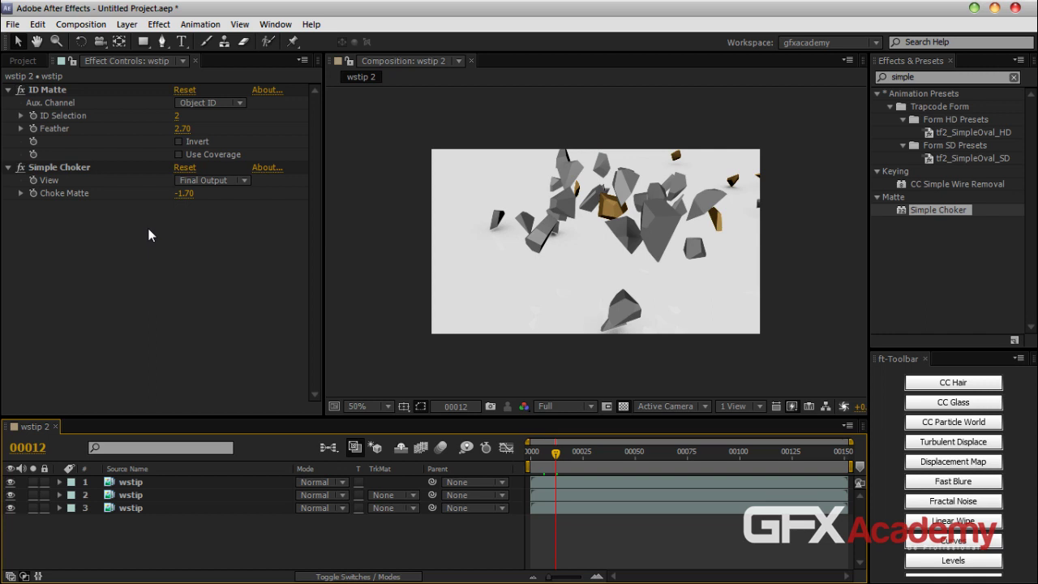
# Try removing the ID Matte effect from the middle wstip layer and undo the deletion
pyautogui.click(57, 89)
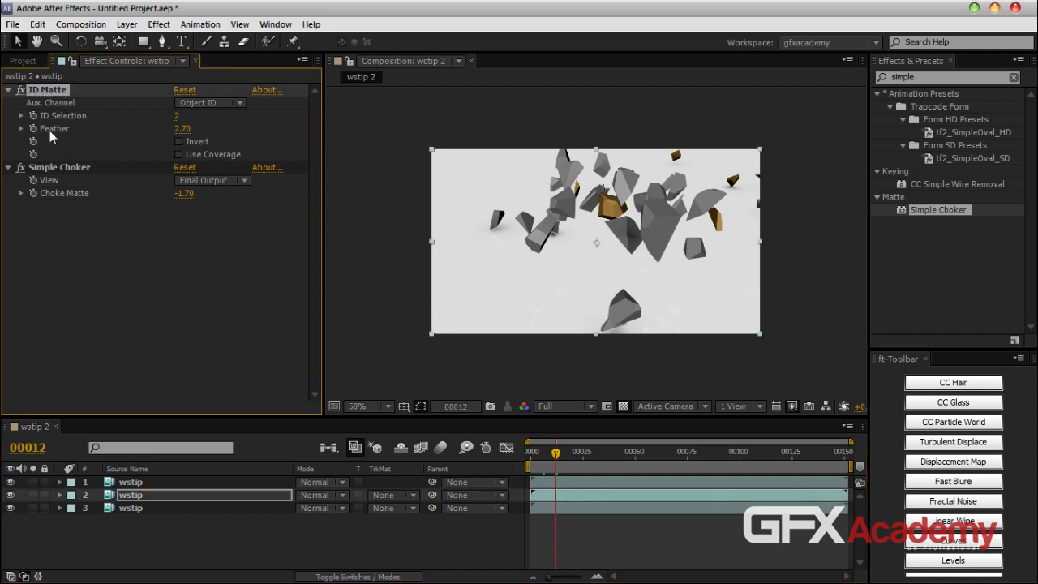
pyautogui.press('Delete')
pyautogui.click(78, 92)
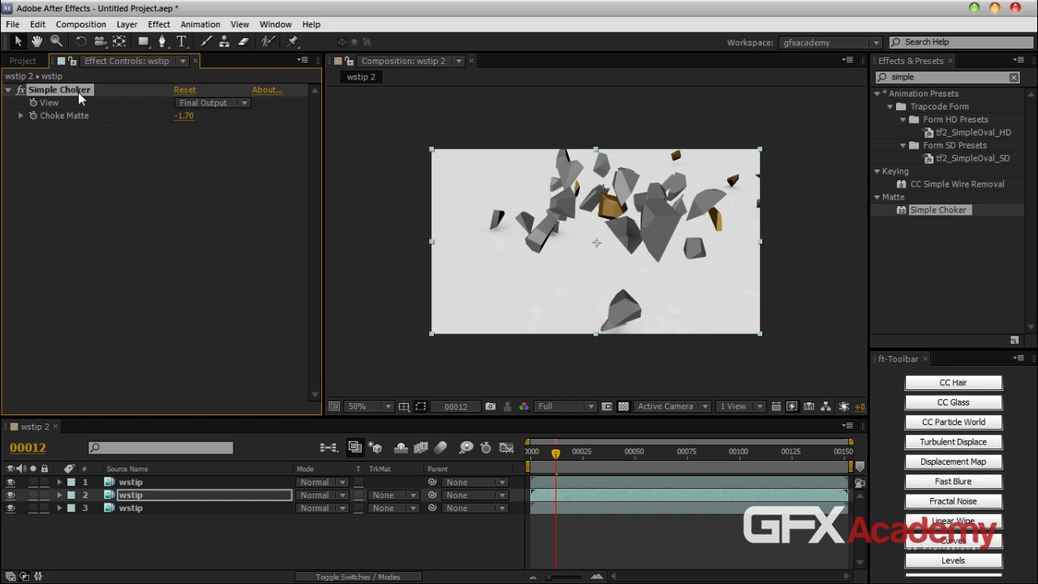
pyautogui.click(90, 171)
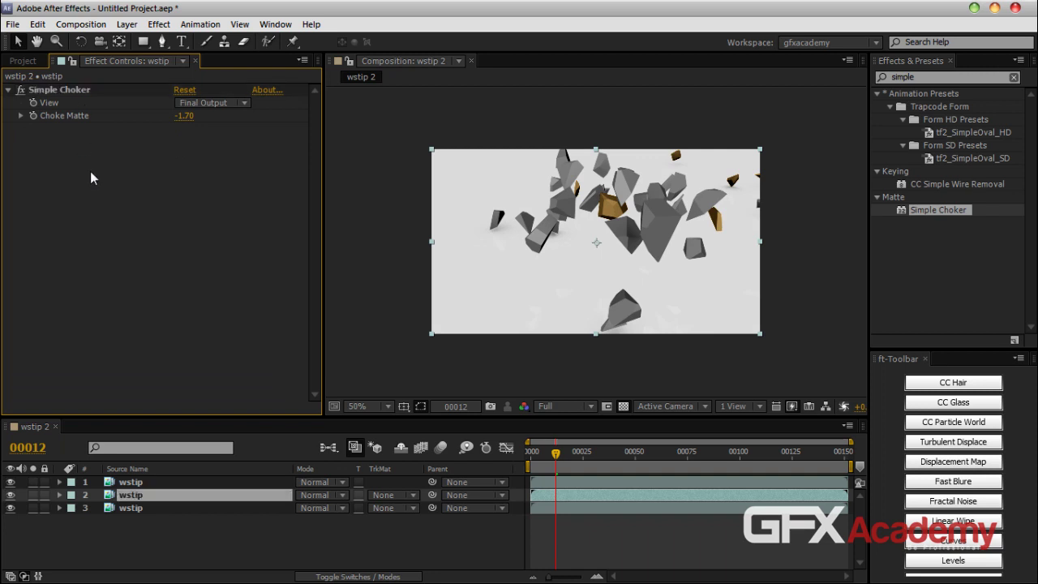
pyautogui.hotkey('ctrl', 'z')
# Clear the effect search and examine the effects in the 3D Channel category, including Depth of Field and ID Matte
pyautogui.click(928, 77)
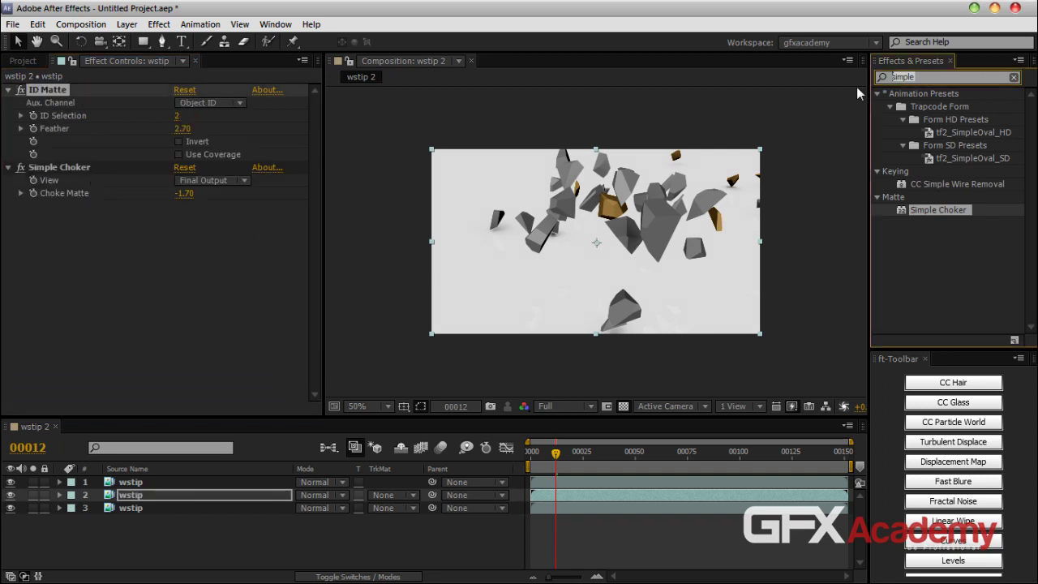
pyautogui.press('BackSpace')
pyautogui.click(878, 111)
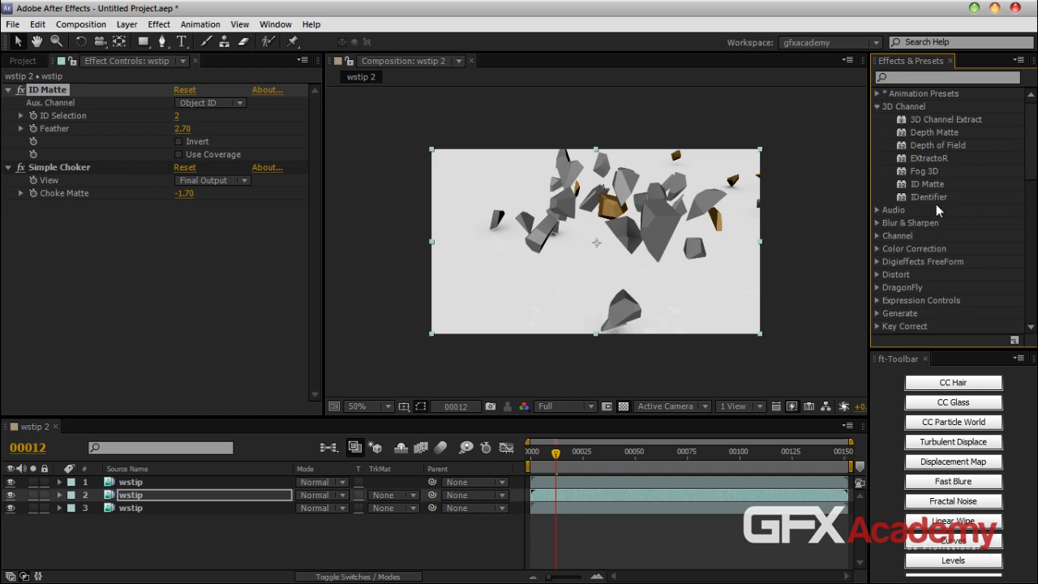
pyautogui.click(926, 149)
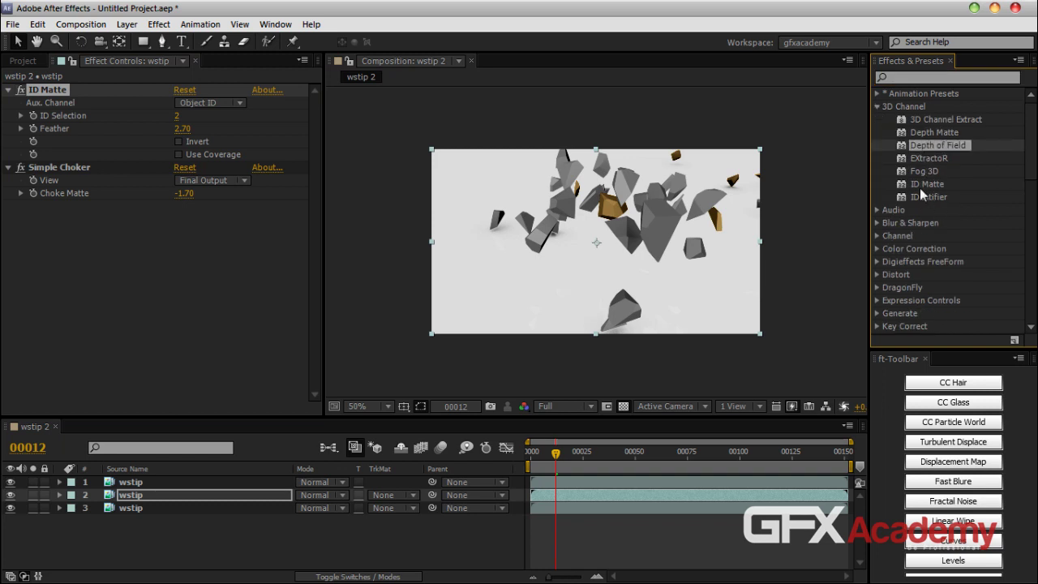
pyautogui.click(166, 517)
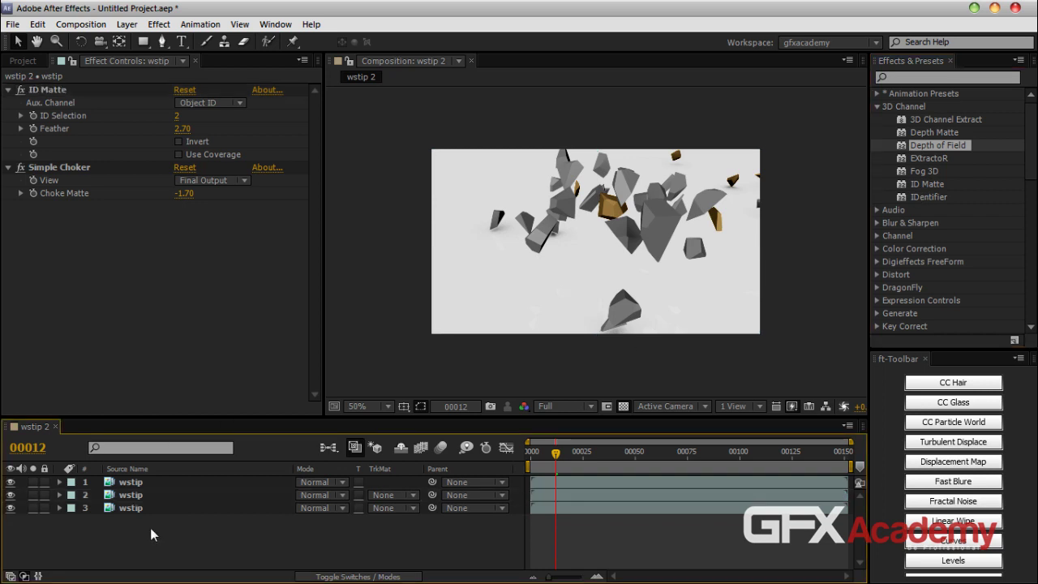
# Delete the middle wstip layer from the composition
pyautogui.click(32, 482)
pyautogui.click(33, 482)
pyautogui.click(162, 495)
pyautogui.click(161, 526)
pyautogui.click(142, 496)
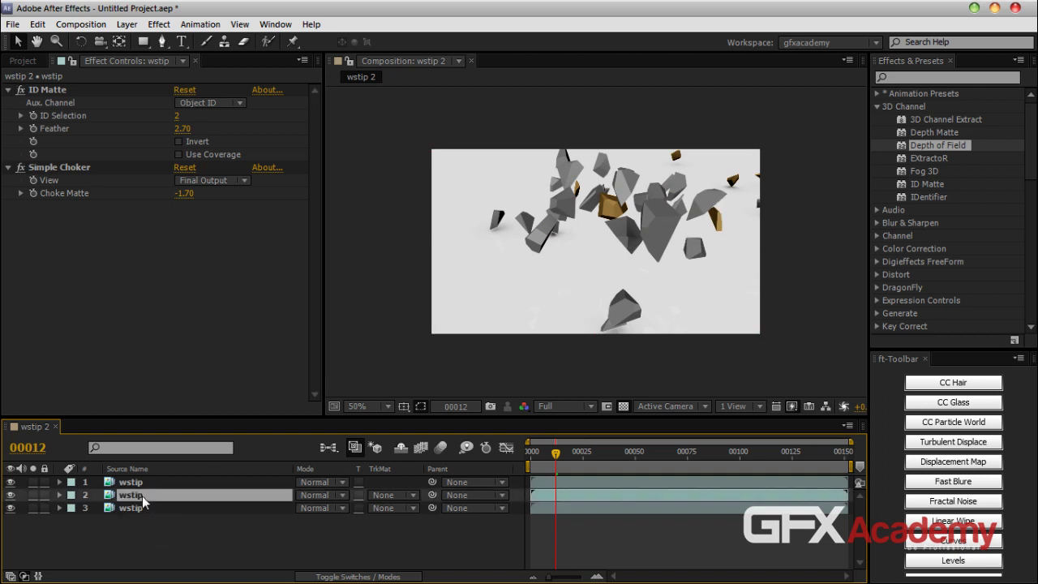
pyautogui.press('Delete')
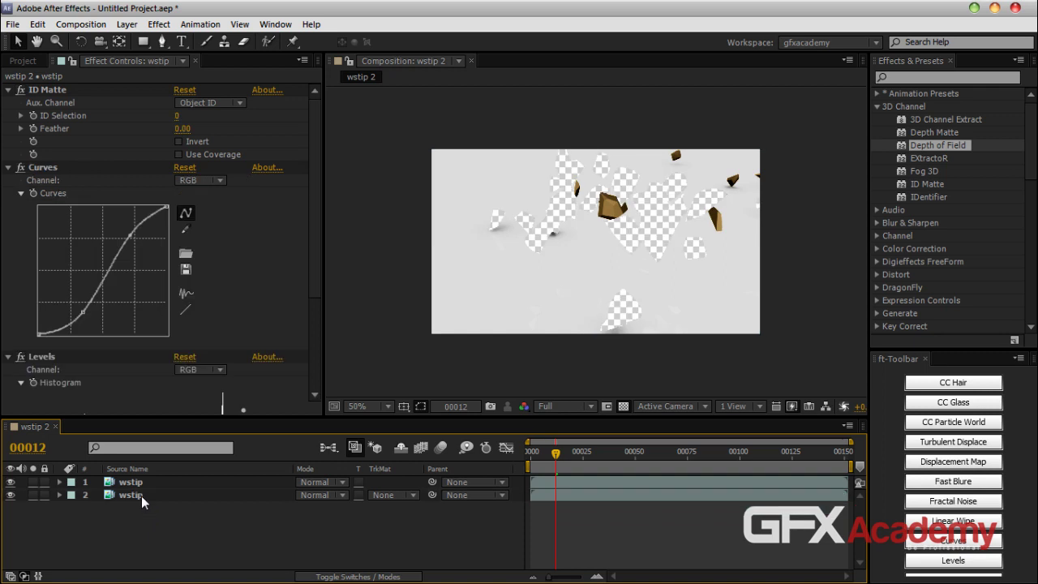
# Collapse the top wstip layer's ID Matte settings and remove the ID Matte effect from the bottom wstip layer
pyautogui.click(131, 481)
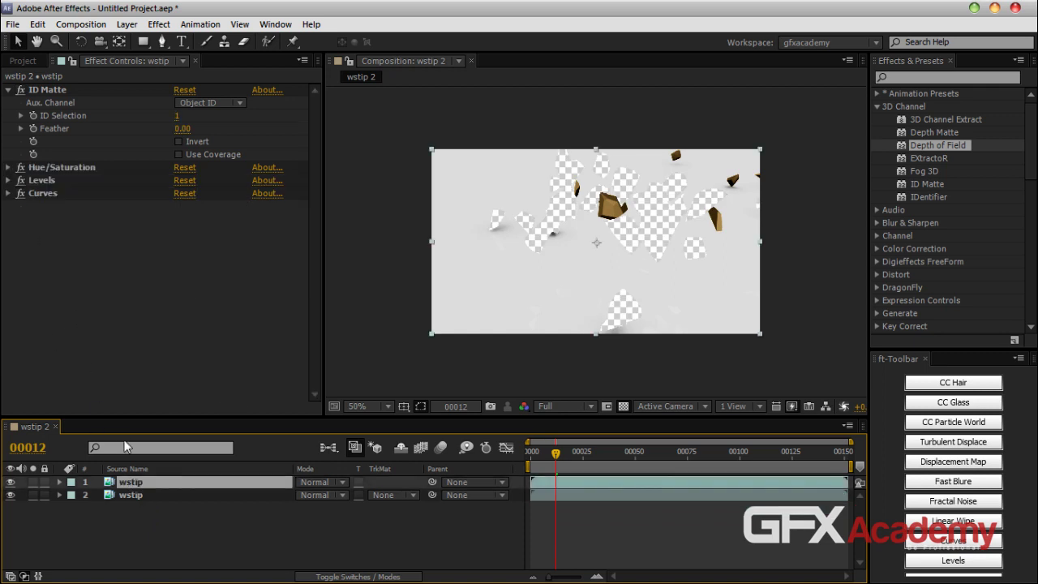
pyautogui.click(9, 90)
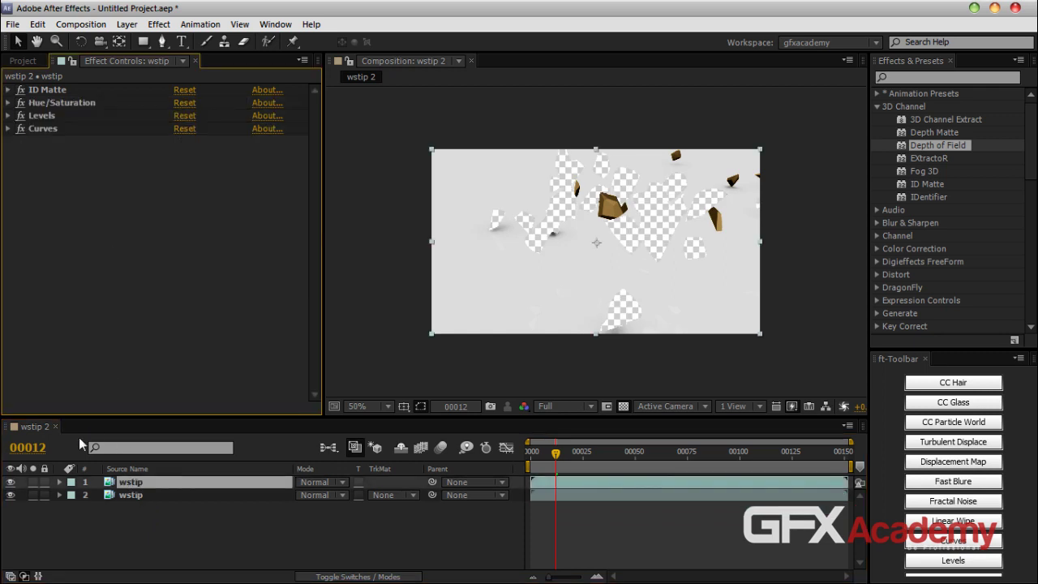
pyautogui.click(149, 496)
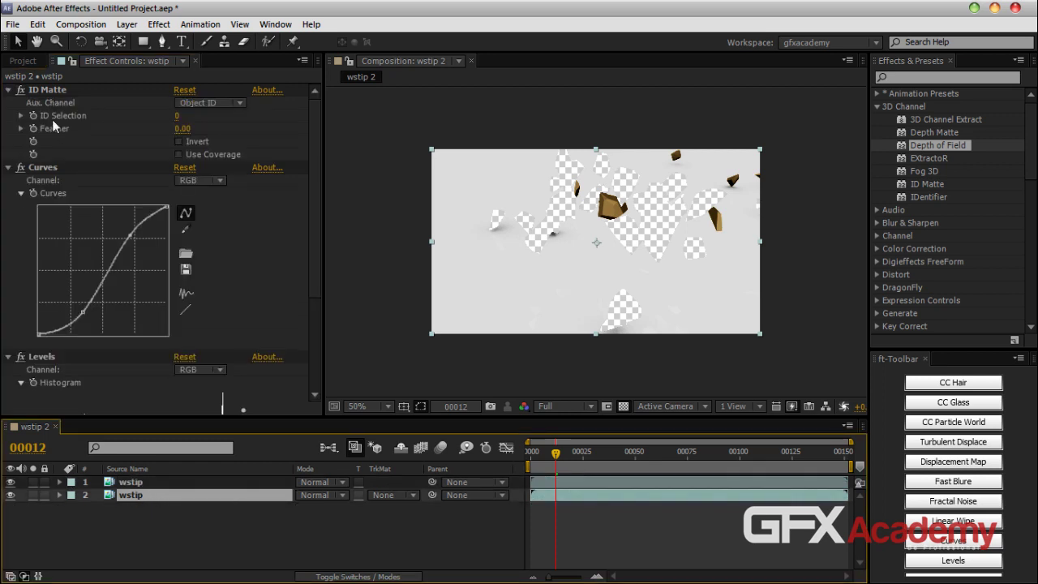
pyautogui.click(38, 89)
pyautogui.press('Delete')
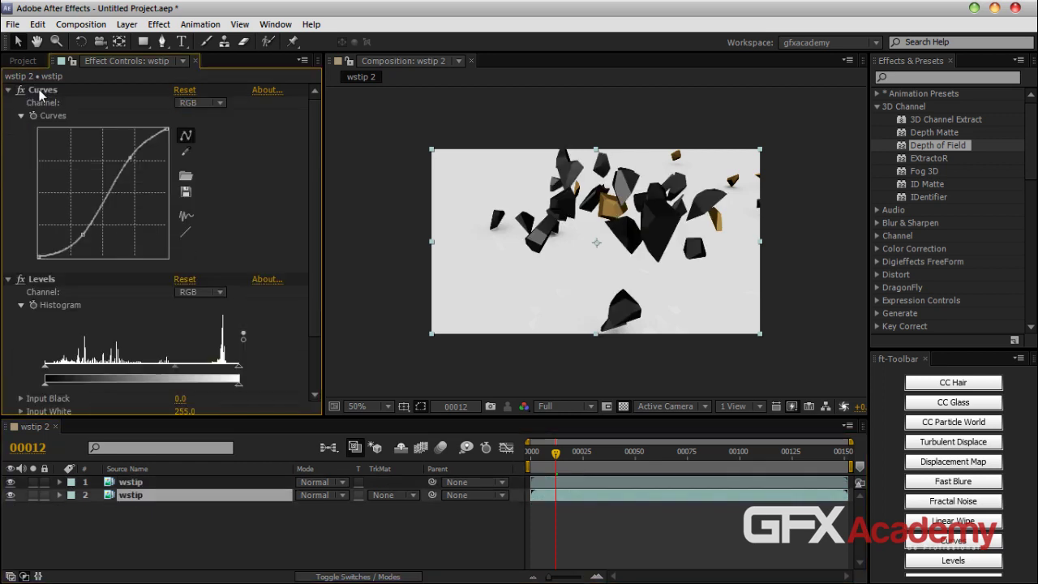
# Return to frame 0 and apply the Depth of Field effect to the top wstip layer
pyautogui.click(174, 484)
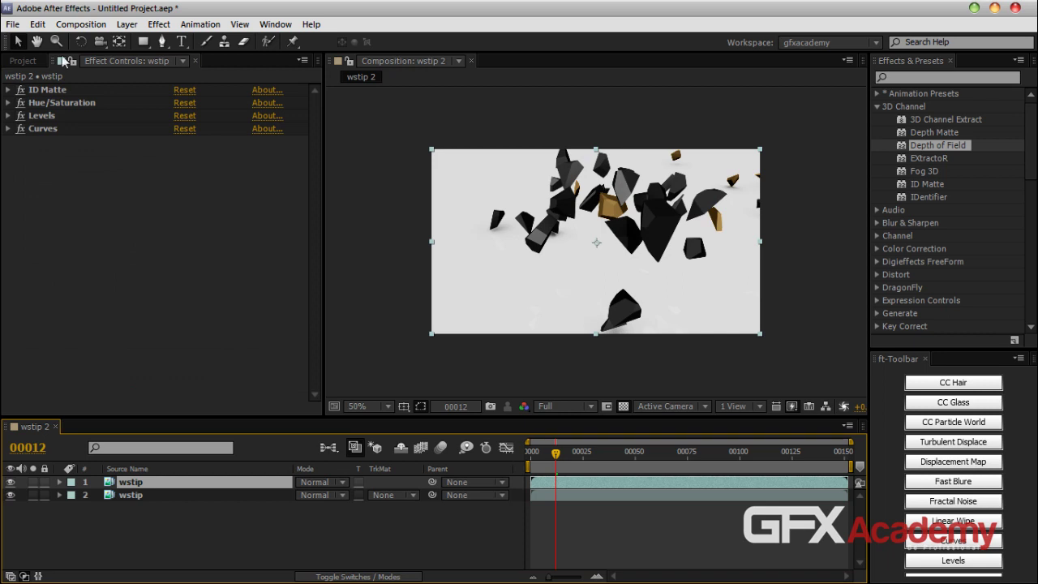
pyautogui.click(136, 495)
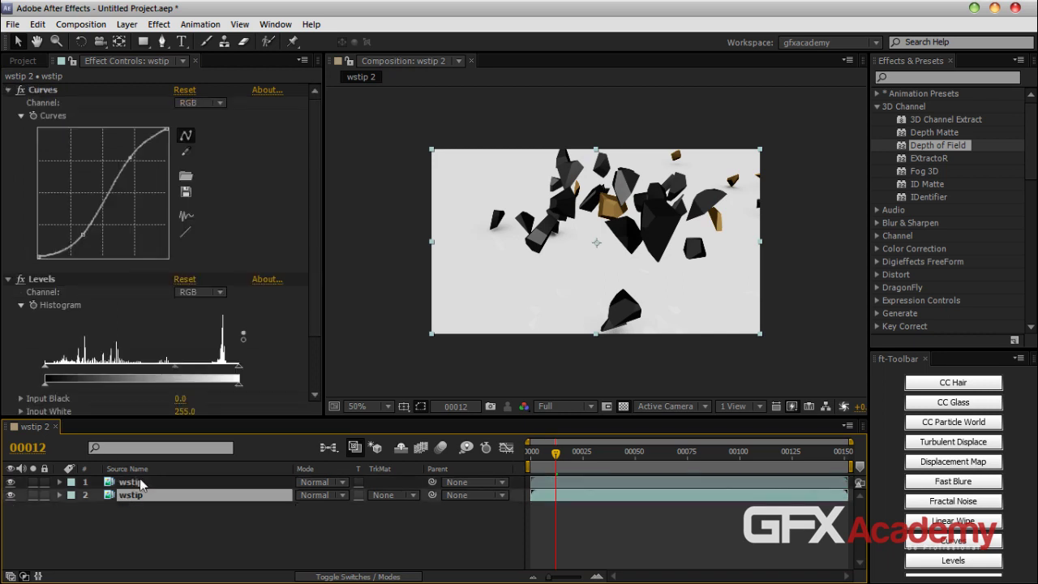
pyautogui.click(137, 482)
pyautogui.moveTo(555, 459); pyautogui.dragTo(530, 461)
pyautogui.moveTo(936, 145); pyautogui.dragTo(203, 482)
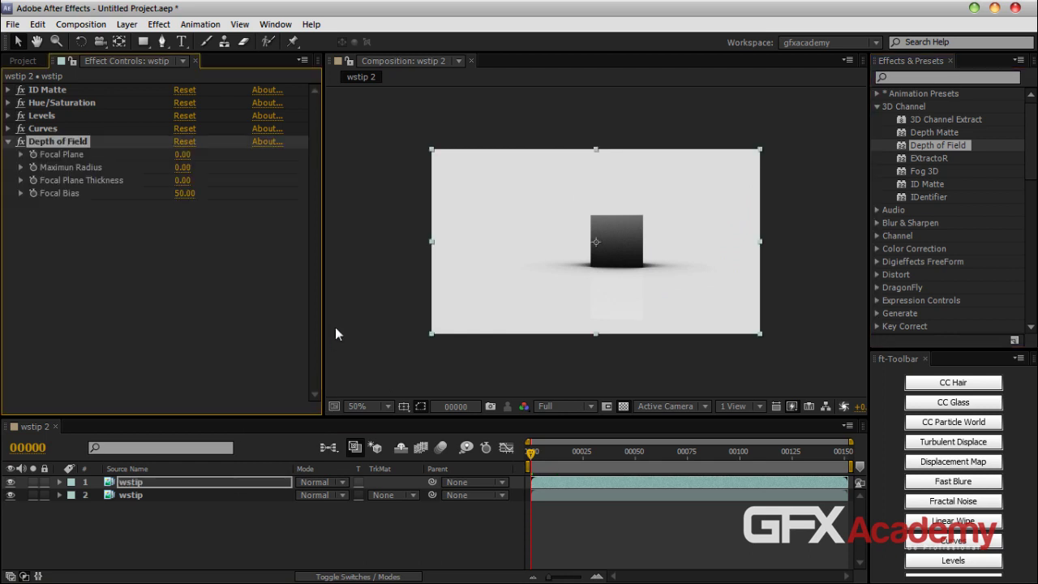
# At frame 5, try Depth of Field with Maximum Radius 26, Focal Plane Thickness 1070 and Focal Plane -2400
pyautogui.moveTo(527, 452); pyautogui.dragTo(541, 454)
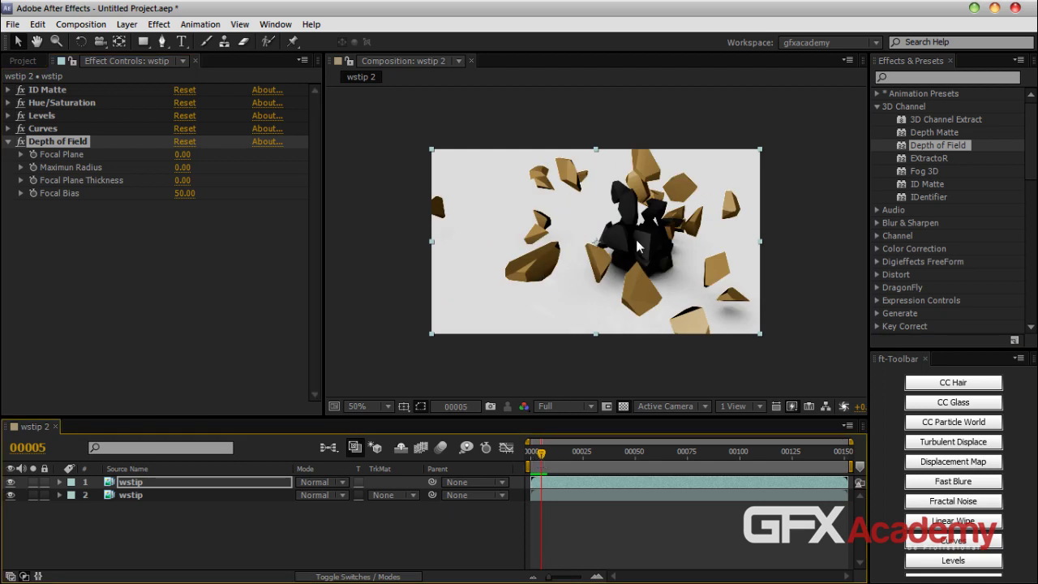
pyautogui.scroll(2, 633, 252)
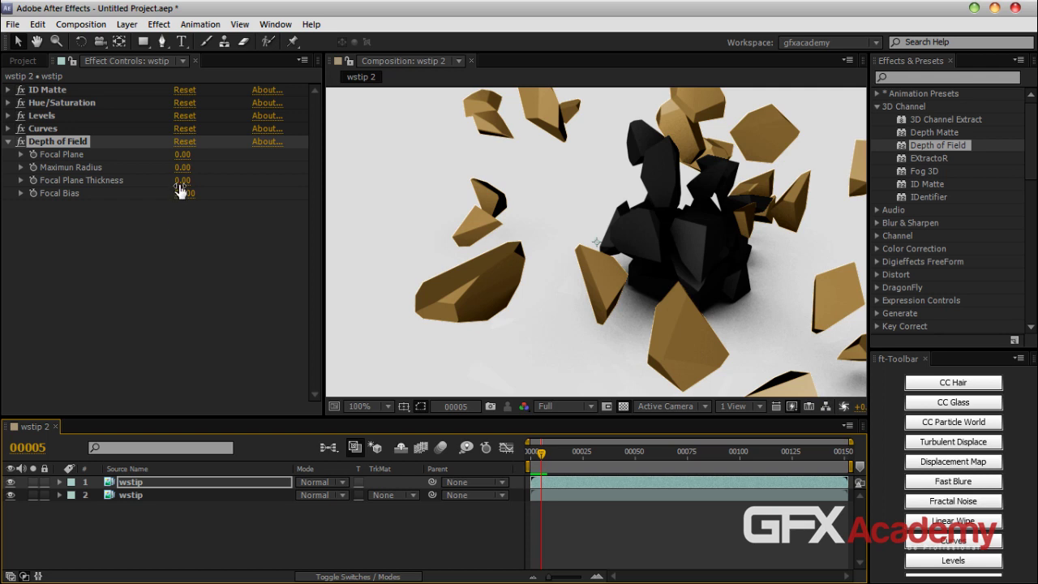
pyautogui.moveTo(179, 183); pyautogui.dragTo(215, 188)
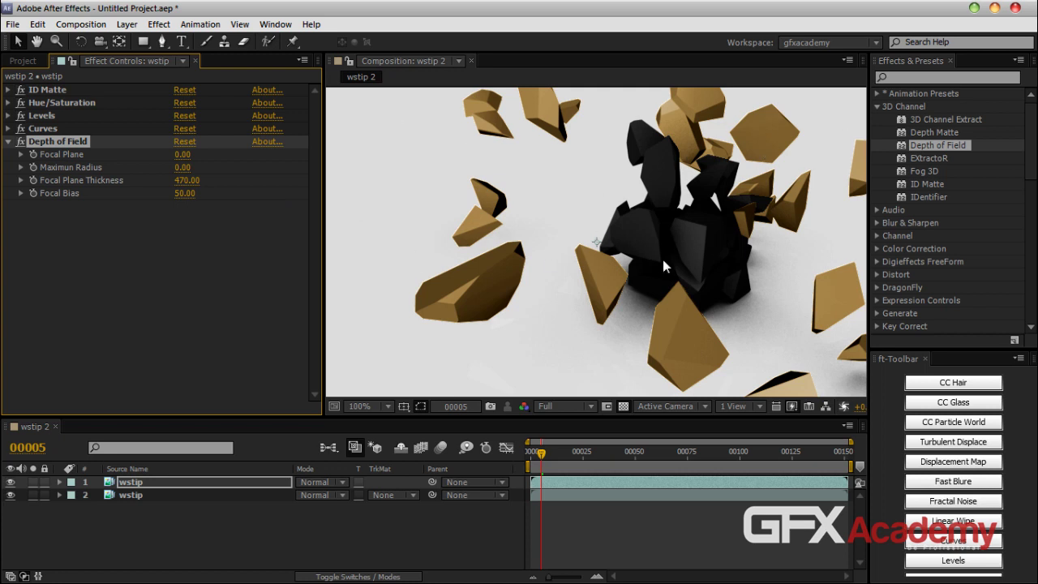
pyautogui.moveTo(183, 167); pyautogui.dragTo(201, 168)
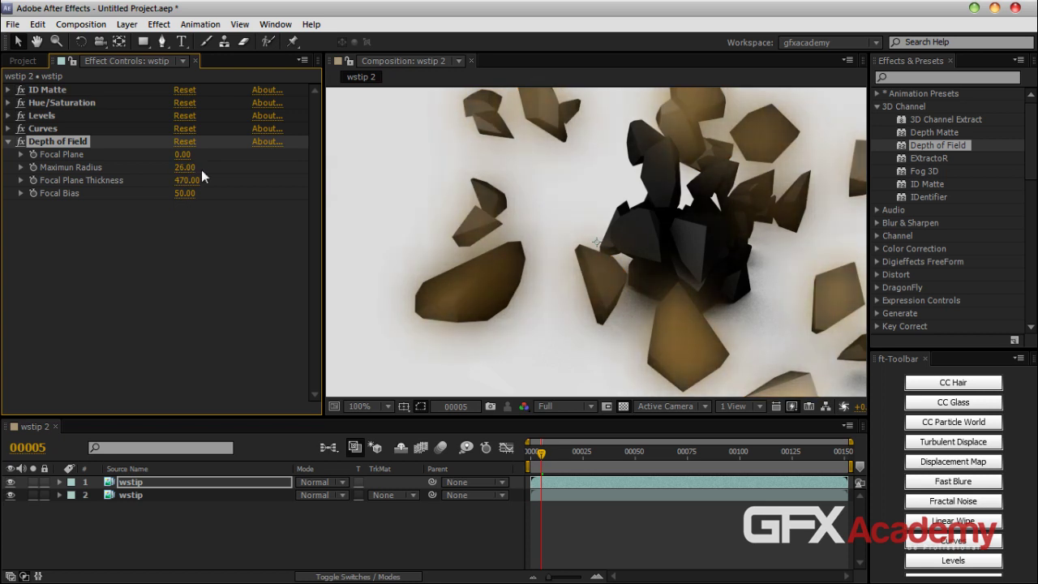
pyautogui.moveTo(187, 180); pyautogui.dragTo(240, 185)
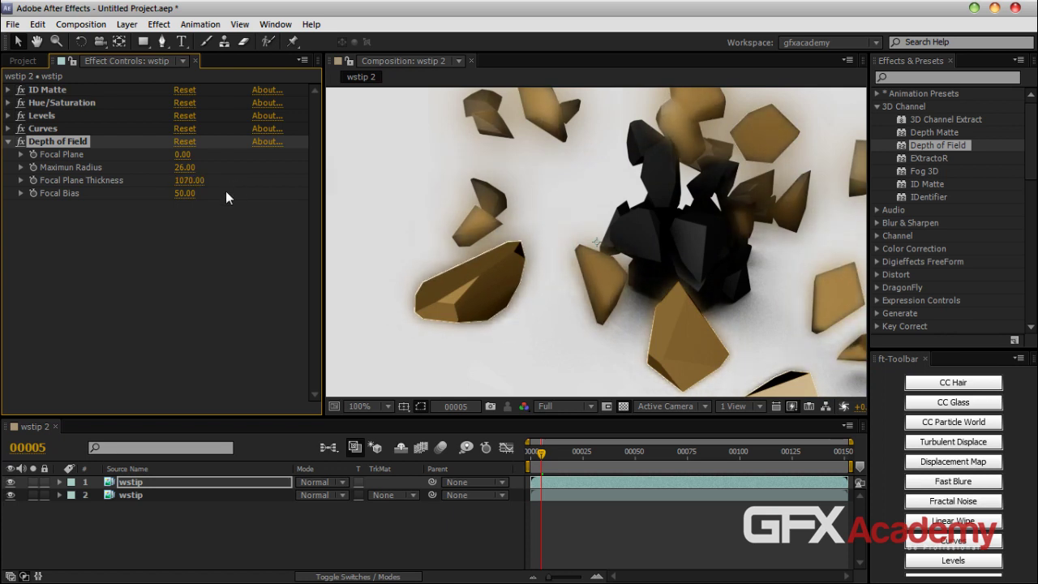
pyautogui.moveTo(178, 157)
pyautogui.mouseDown()
pyautogui.moveTo(134, 161)
pyautogui.moveTo(159, 158)
pyautogui.mouseUp()
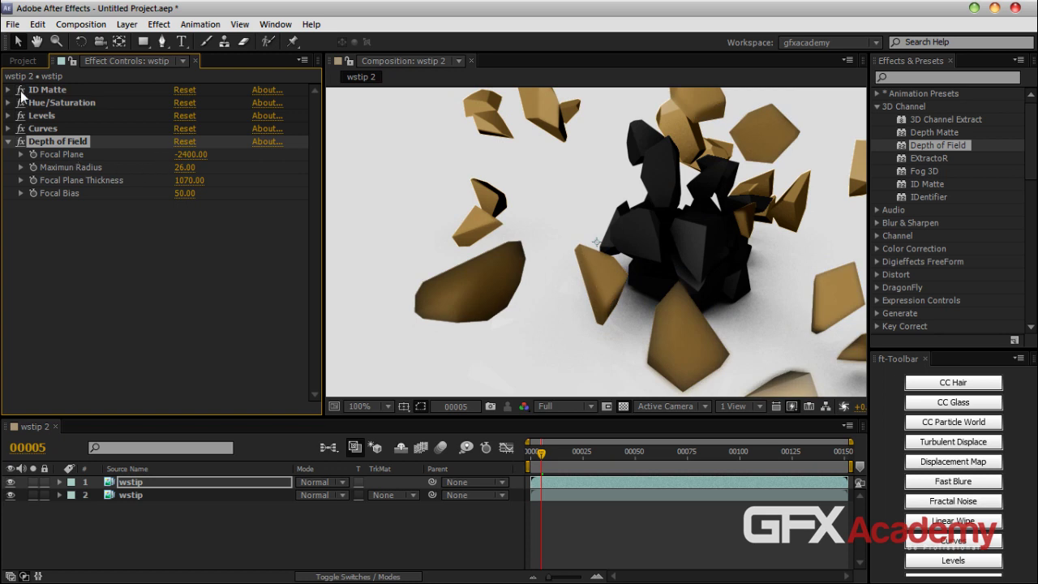
# Turn off ID Matte on the top wstip layer and set Depth of Field's Focal Bias to 100 and Focal Plane to 200
pyautogui.click(20, 90)
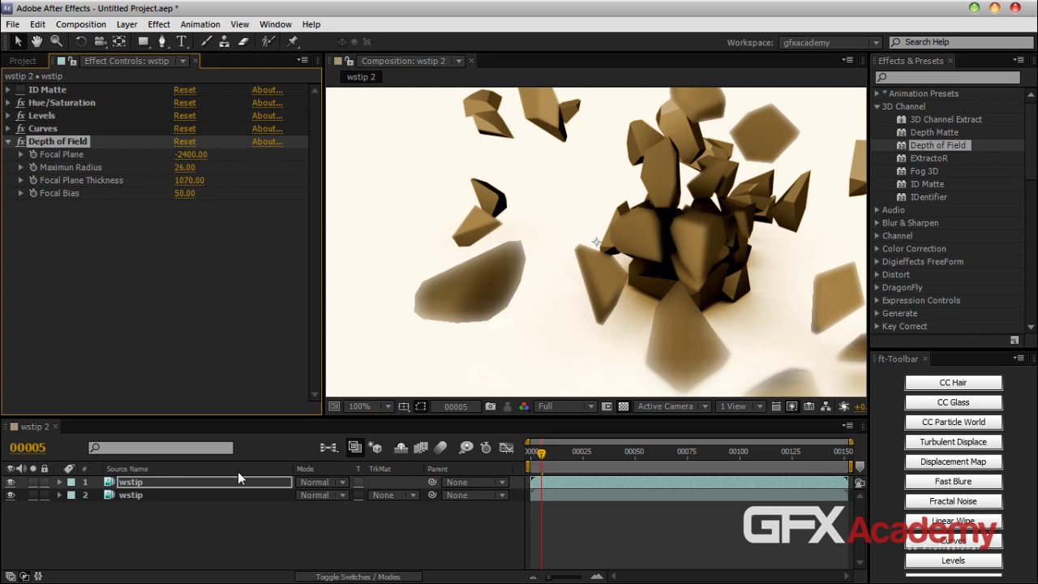
pyautogui.scroll(-2, 641, 232)
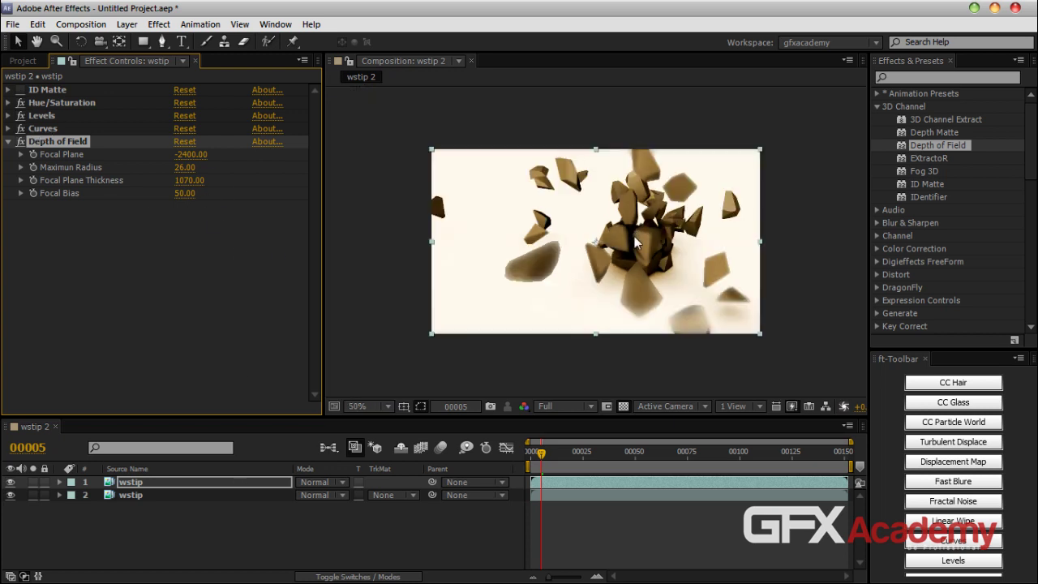
pyautogui.scroll(2, 632, 255)
pyautogui.moveTo(182, 195); pyautogui.dragTo(336, 173)
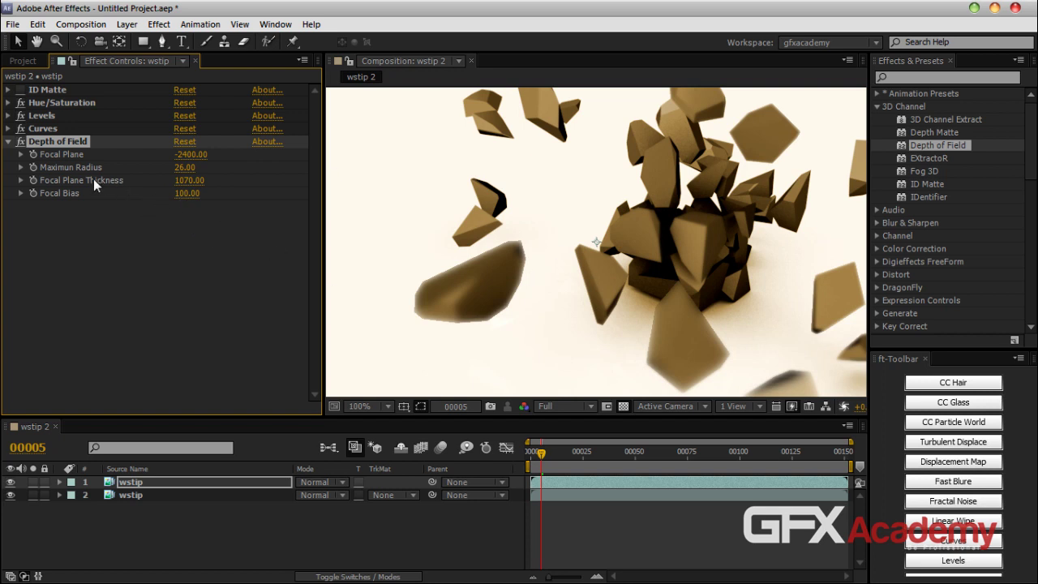
pyautogui.moveTo(189, 154); pyautogui.dragTo(220, 160)
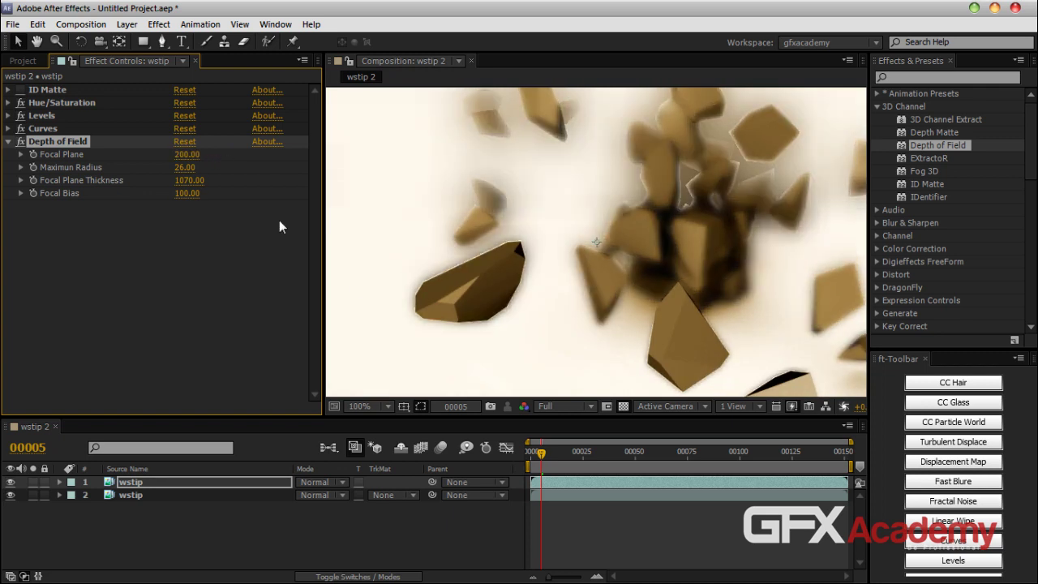
pyautogui.moveTo(754, 298); pyautogui.dragTo(727, 262)
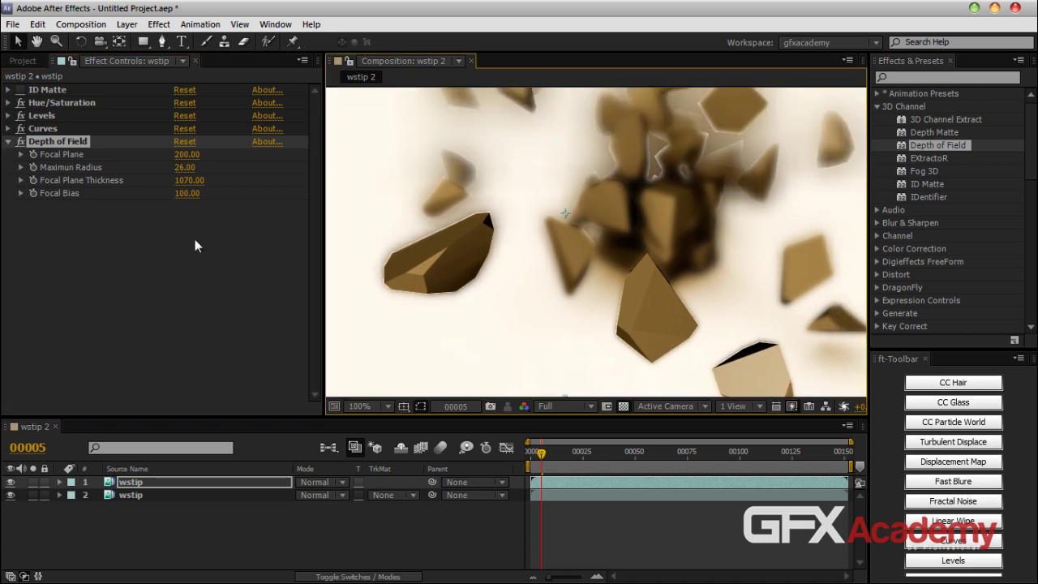
# Set Depth of Field's Maximum Radius to 6 and Focal Plane Thickness to 910, and check the blur up to frame 16
pyautogui.moveTo(175, 171); pyautogui.dragTo(167, 171)
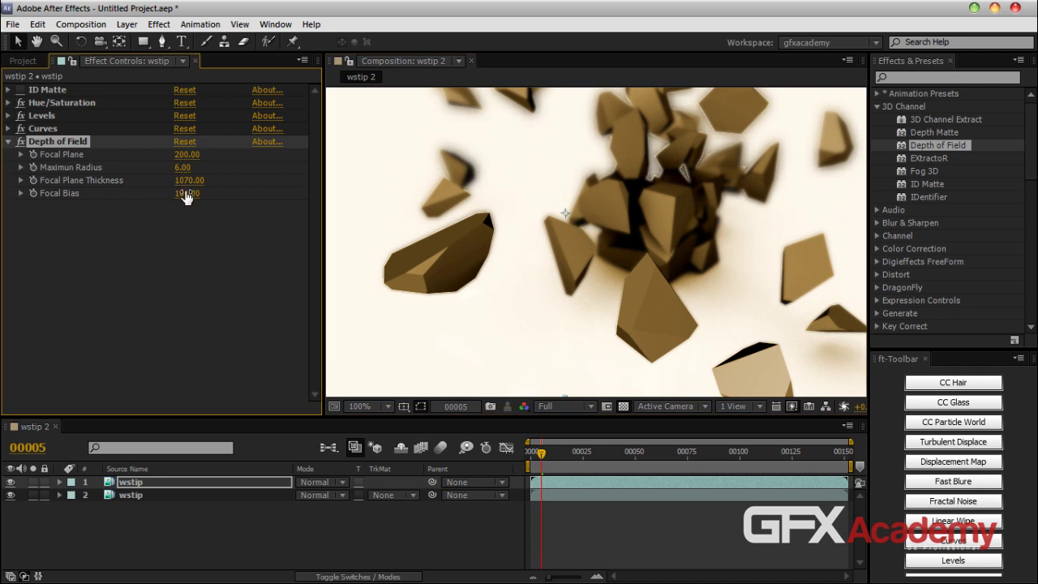
pyautogui.moveTo(186, 181)
pyautogui.mouseDown()
pyautogui.moveTo(174, 182)
pyautogui.moveTo(209, 179)
pyautogui.moveTo(175, 182)
pyautogui.mouseUp()
pyautogui.scroll(-2, 606, 262)
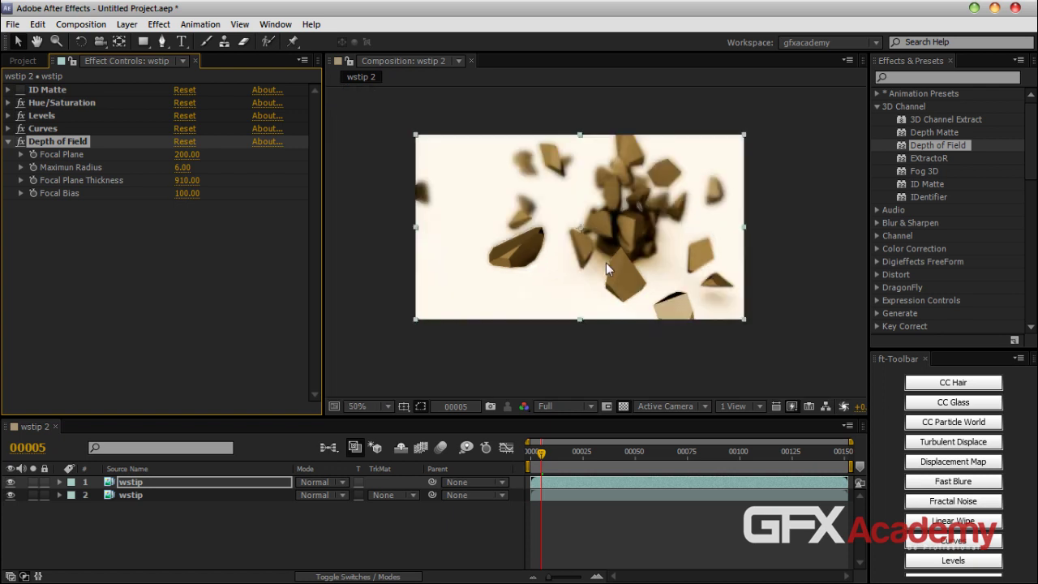
pyautogui.click(536, 457)
pyautogui.moveTo(535, 457); pyautogui.dragTo(566, 452)
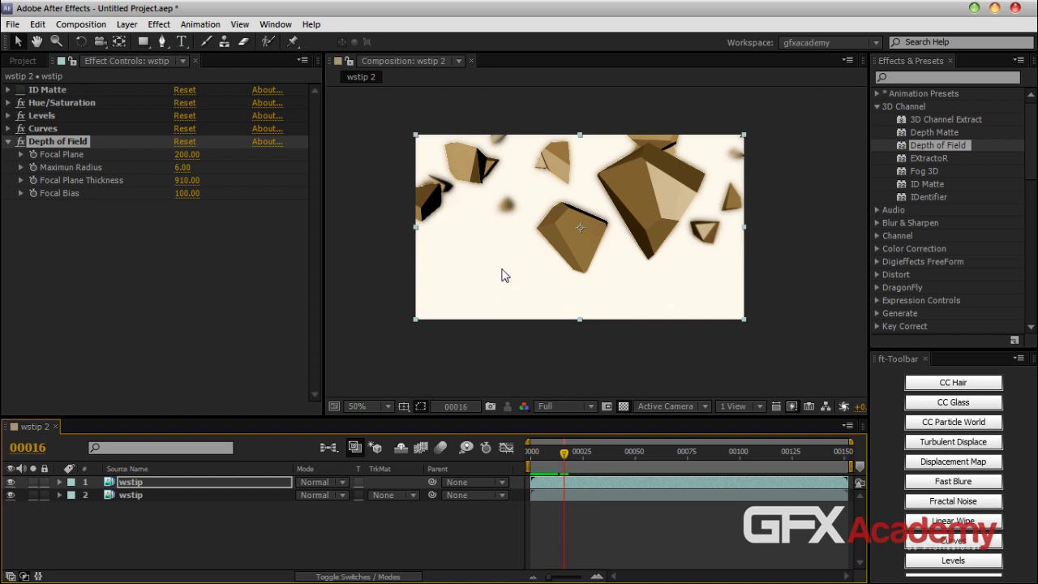
# Disable Depth of Field, apply Fog 3D to the top wstip layer, and at frame 15 set start depth -900, end depth -110 and Scattering Density 26
pyautogui.click(21, 141)
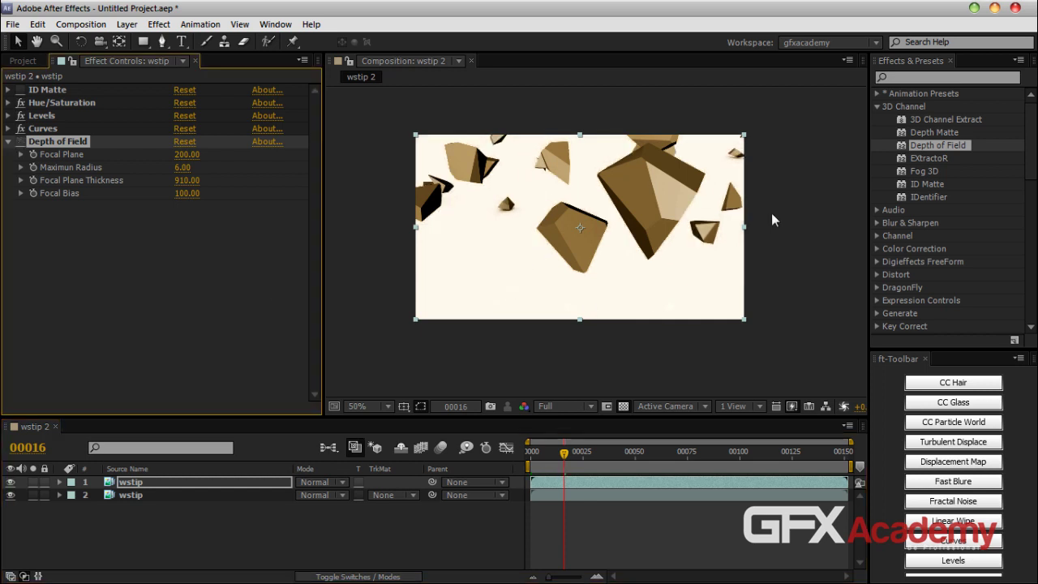
pyautogui.moveTo(932, 173); pyautogui.dragTo(150, 484)
pyautogui.click(149, 484)
pyautogui.moveTo(183, 232); pyautogui.dragTo(142, 266)
pyautogui.moveTo(563, 461)
pyautogui.mouseDown()
pyautogui.moveTo(532, 465)
pyautogui.moveTo(562, 463)
pyautogui.mouseUp()
pyautogui.moveTo(182, 245); pyautogui.dragTo(186, 271)
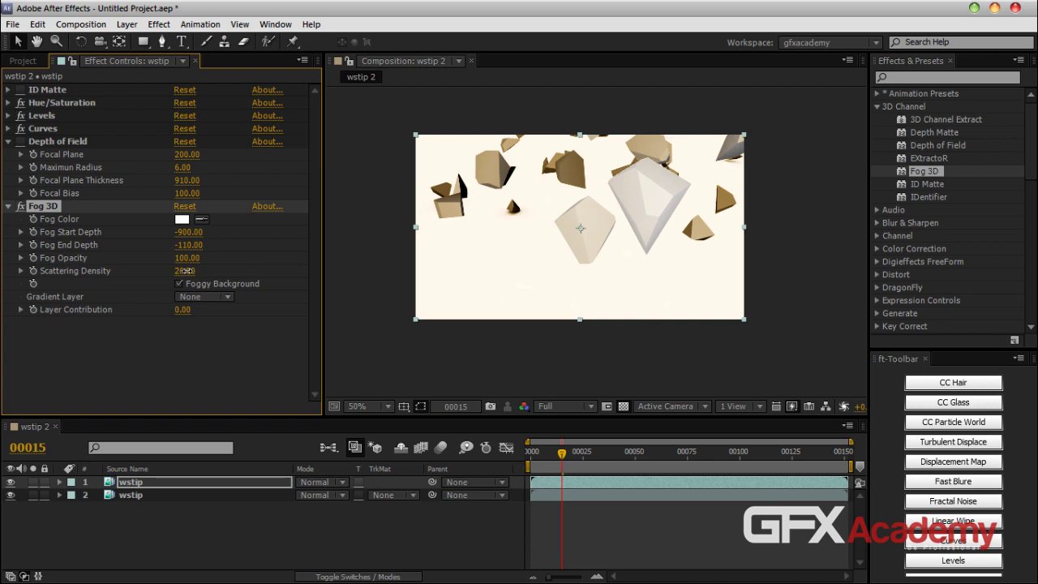
# Set Fog 3D's start depth to -4570, end depth to 3520 and Scattering Density to 24, keeping Foggy Background on, and preview frames 0 to 15
pyautogui.click(204, 296)
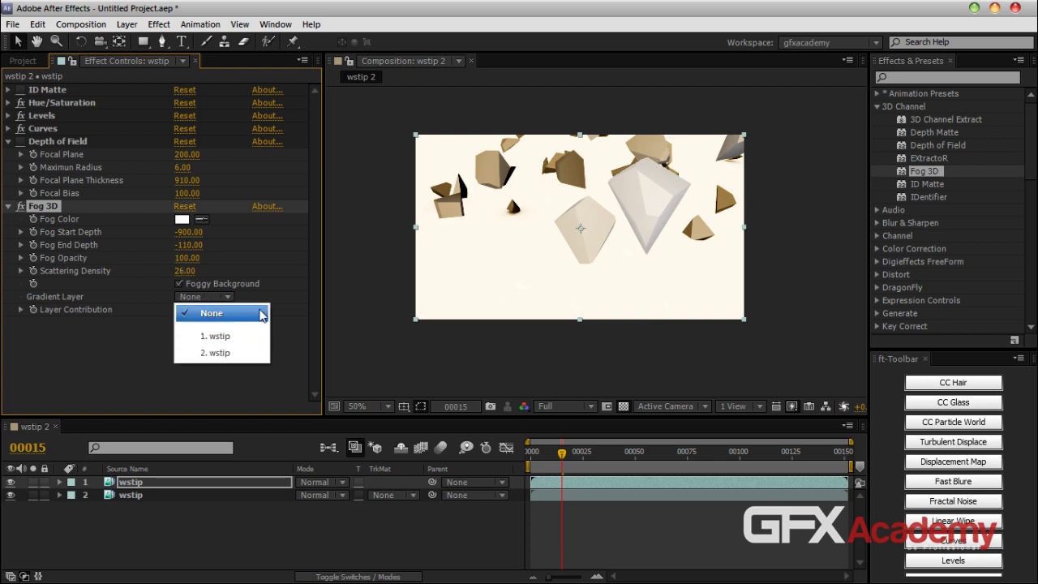
pyautogui.click(258, 254)
pyautogui.moveTo(188, 232); pyautogui.dragTo(486, 228)
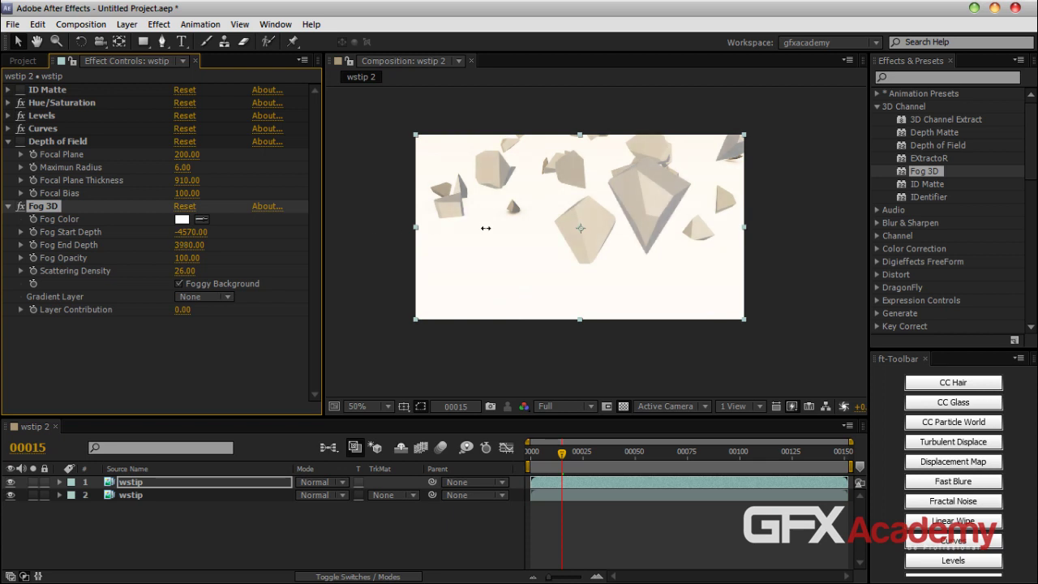
pyautogui.click(181, 283)
pyautogui.moveTo(526, 454); pyautogui.dragTo(564, 455)
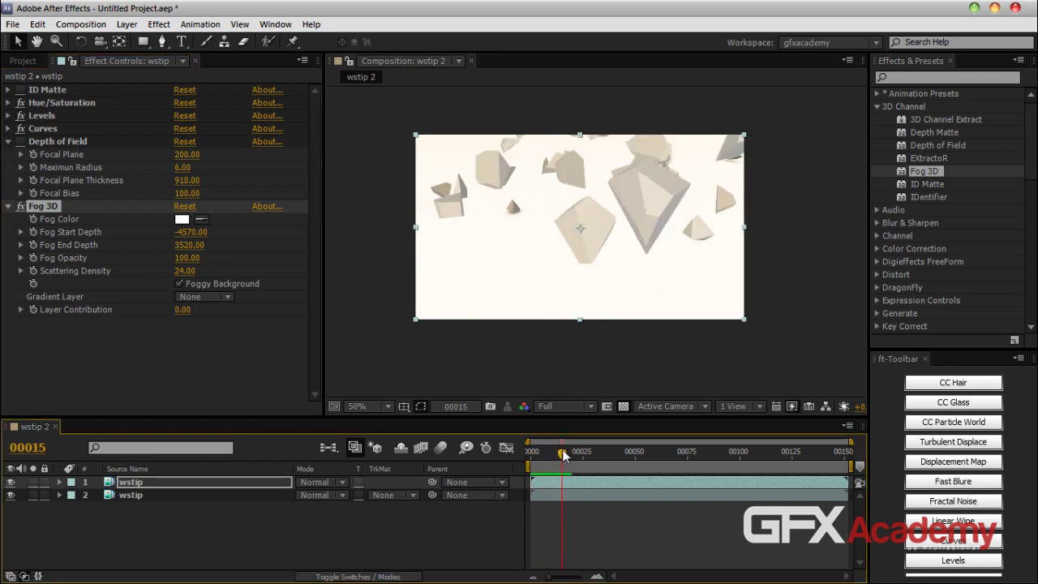
pyautogui.click(178, 284)
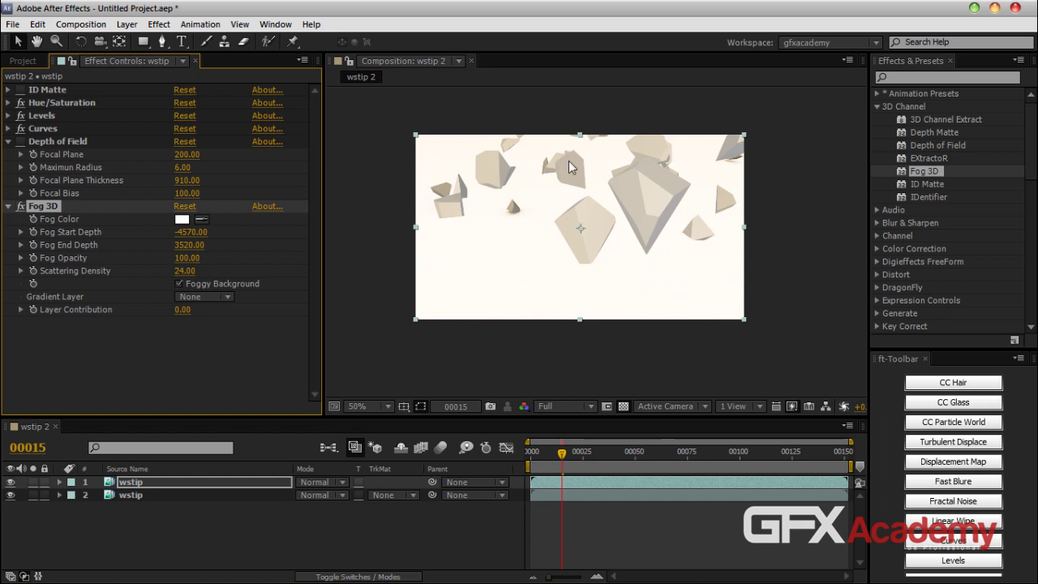
# Show layer names instead of source names in the timeline and select the top wstip layer
pyautogui.click(214, 472)
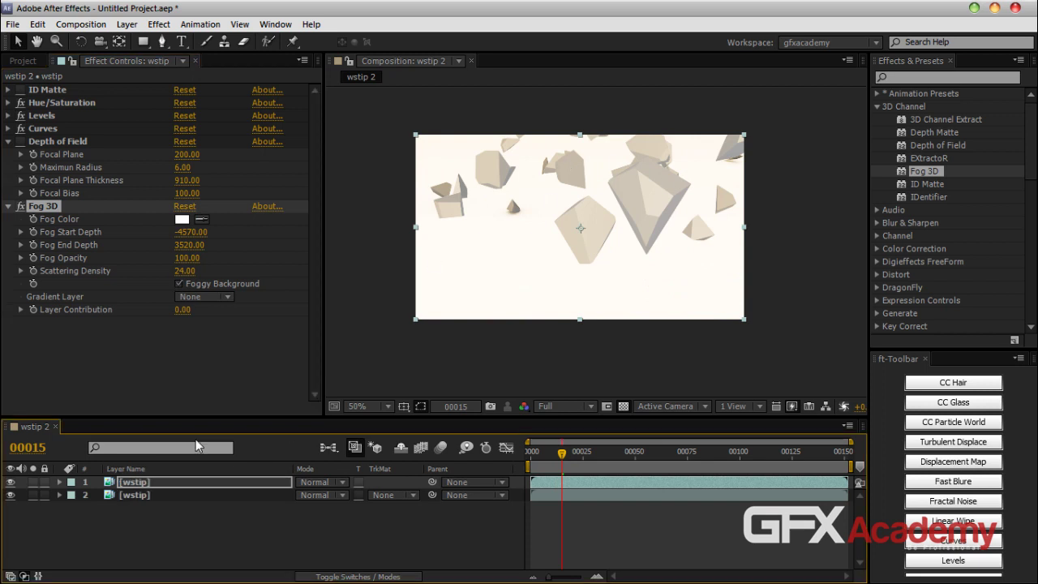
pyautogui.click(195, 483)
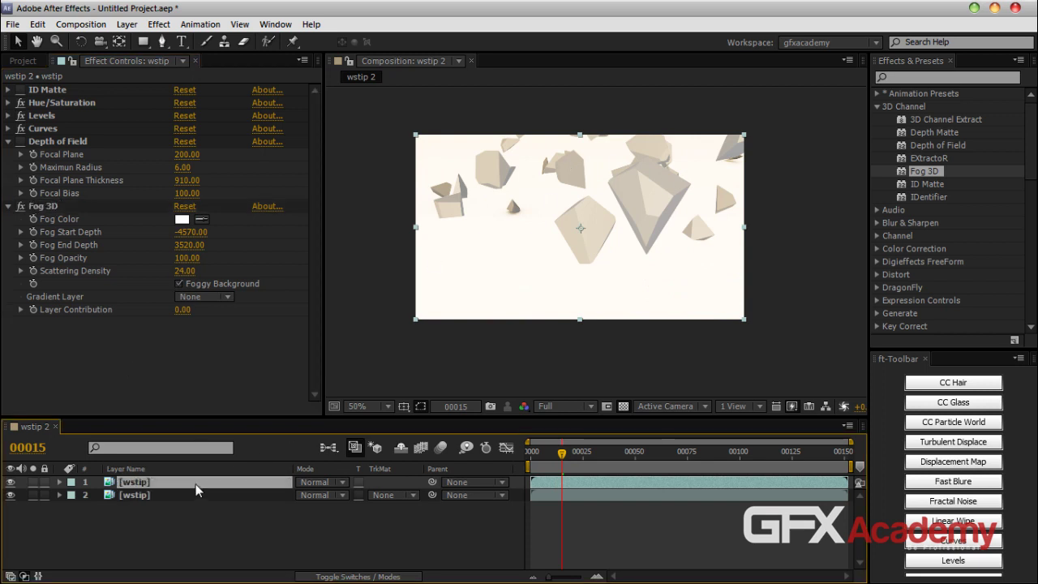